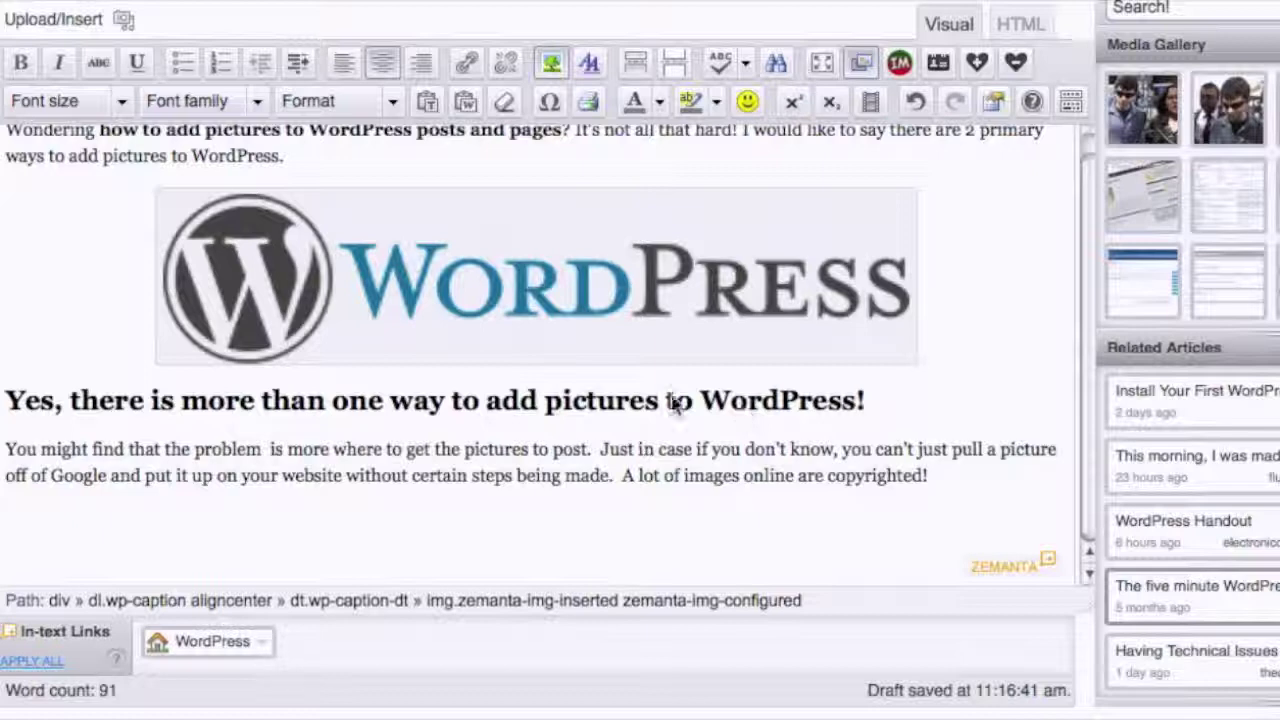
# - Delete the existing WordPress logo image from the post body
pyautogui.scroll(1, 500, 468)
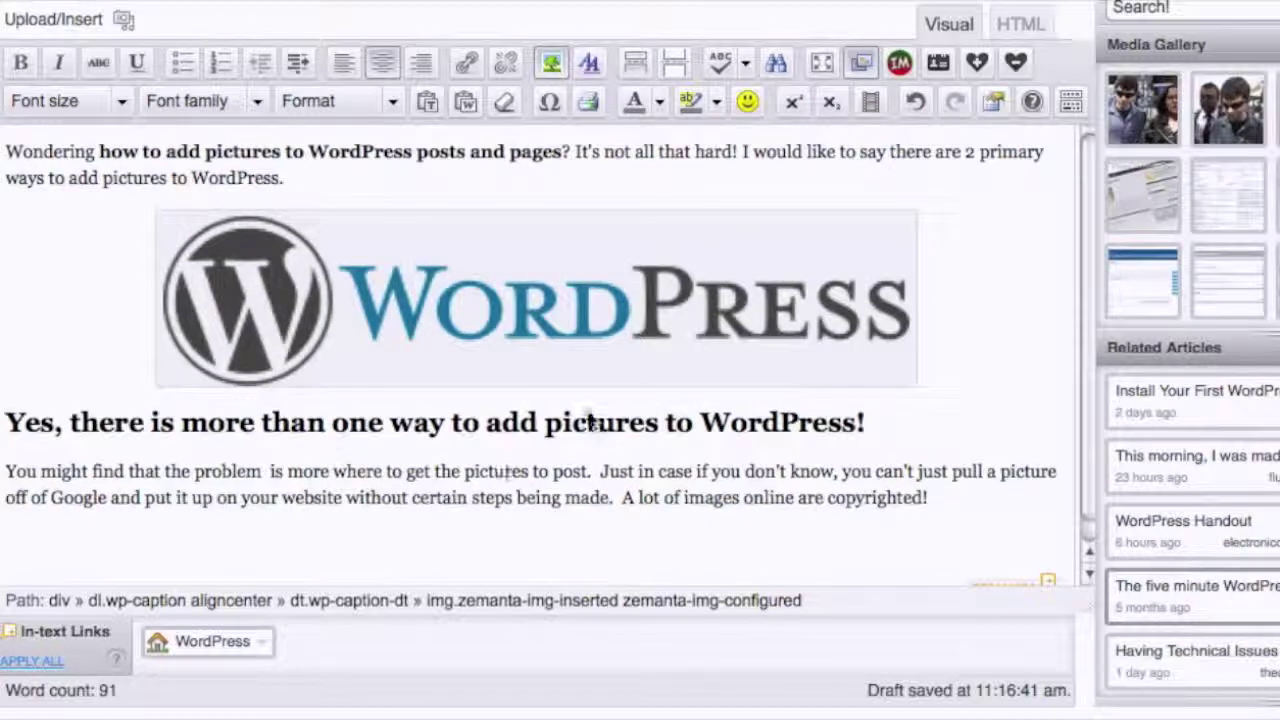
pyautogui.scroll(4, 1065, 38)
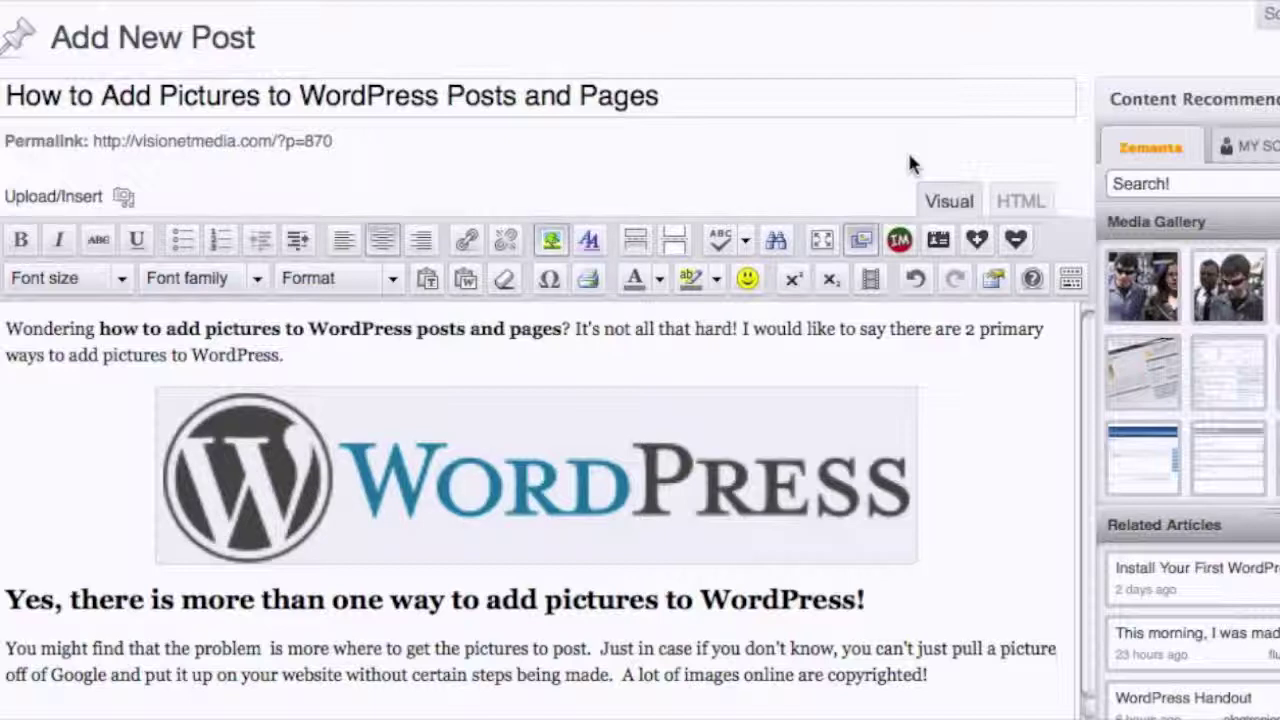
pyautogui.click(617, 484)
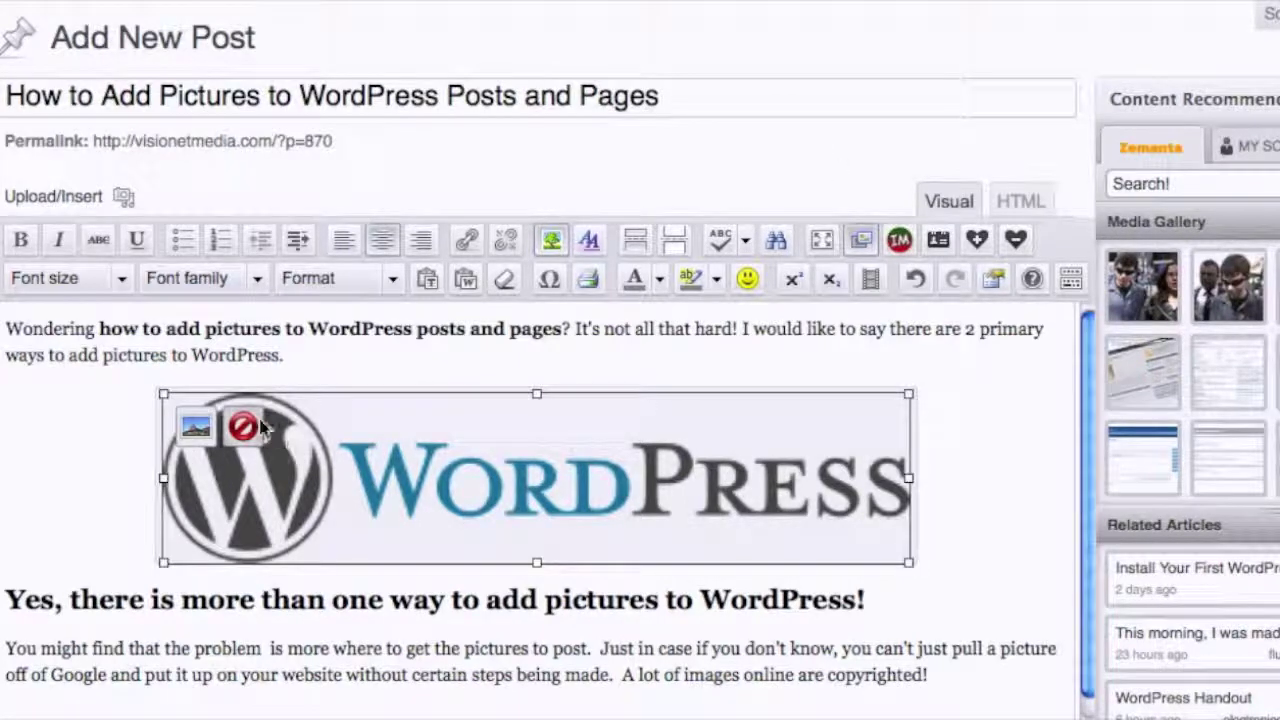
pyautogui.click(238, 425)
# - Add an empty line after the opening paragraph and insert the suggested WordPress logo from the media gallery there
pyautogui.click(406, 362)
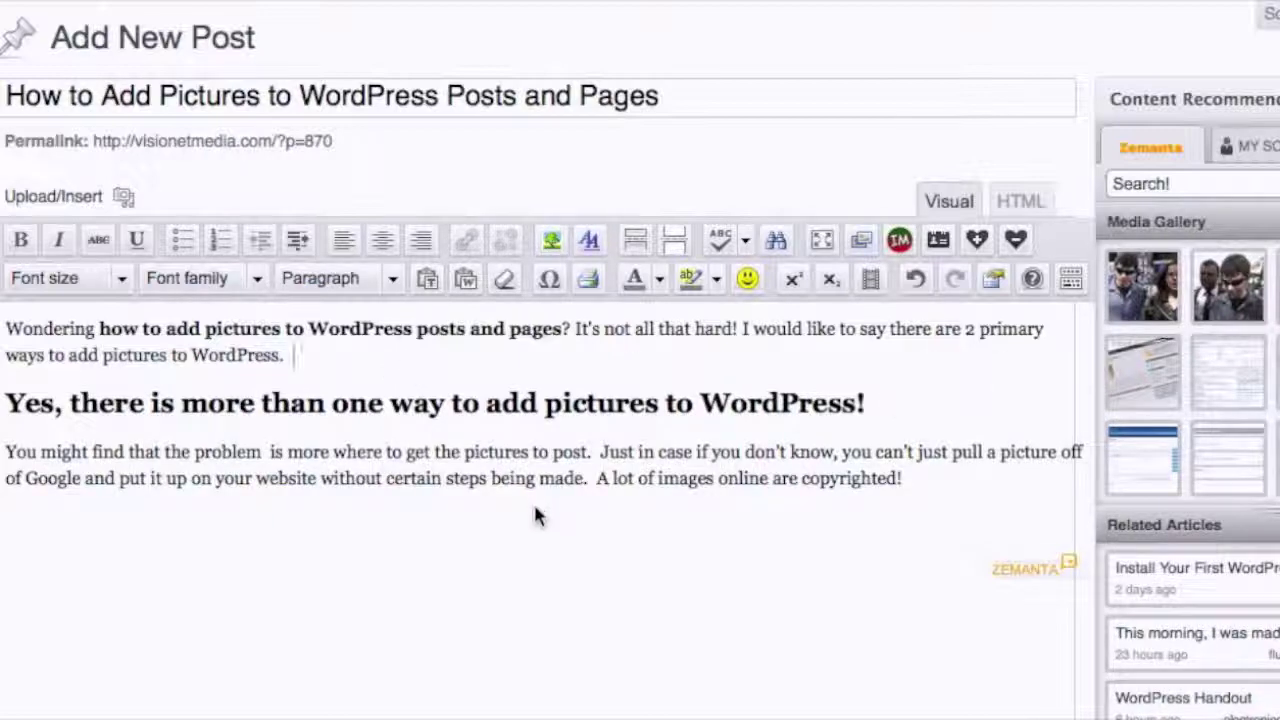
pyautogui.moveTo(1143, 458)
pyautogui.press('Return')
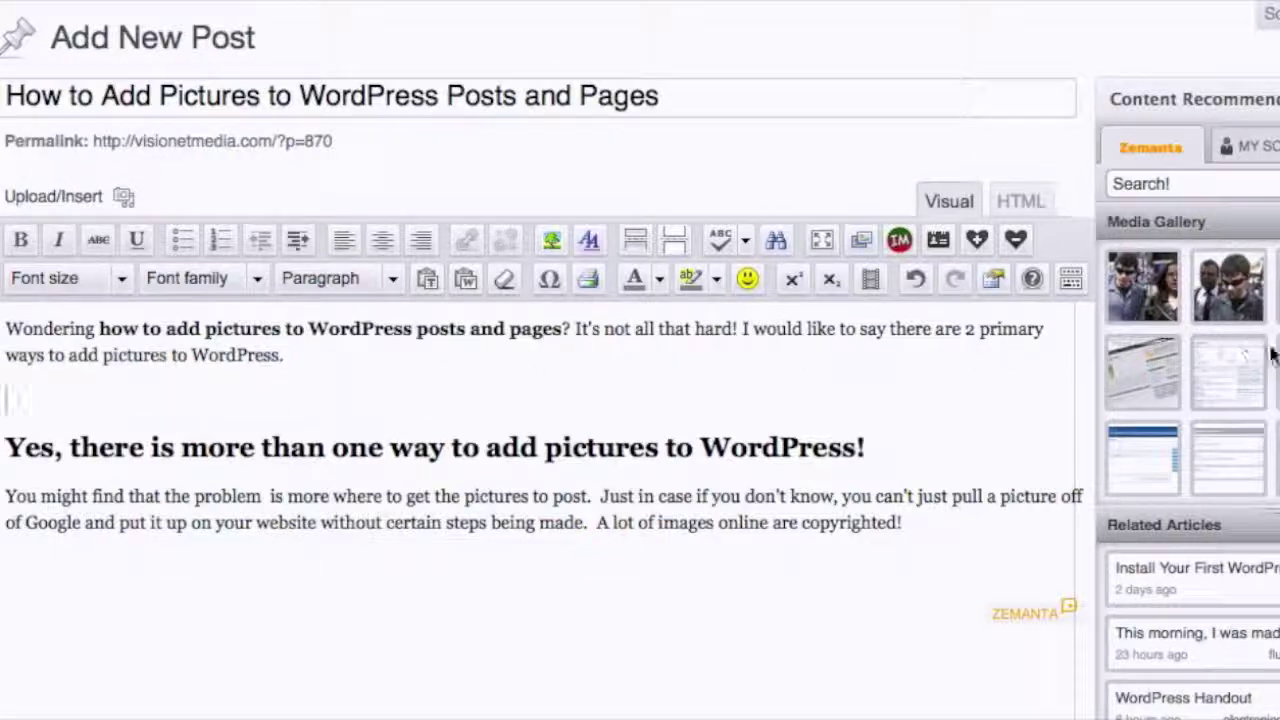
pyautogui.moveTo(1272, 372)
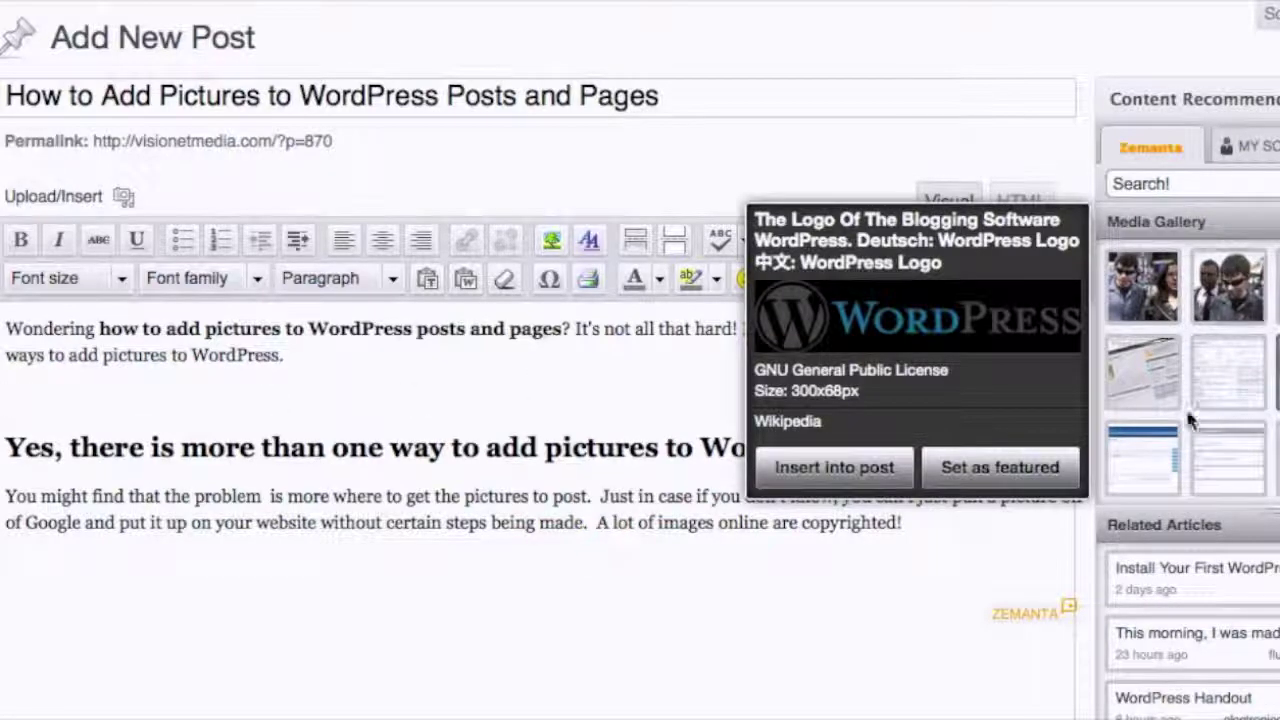
pyautogui.moveTo(1272, 287)
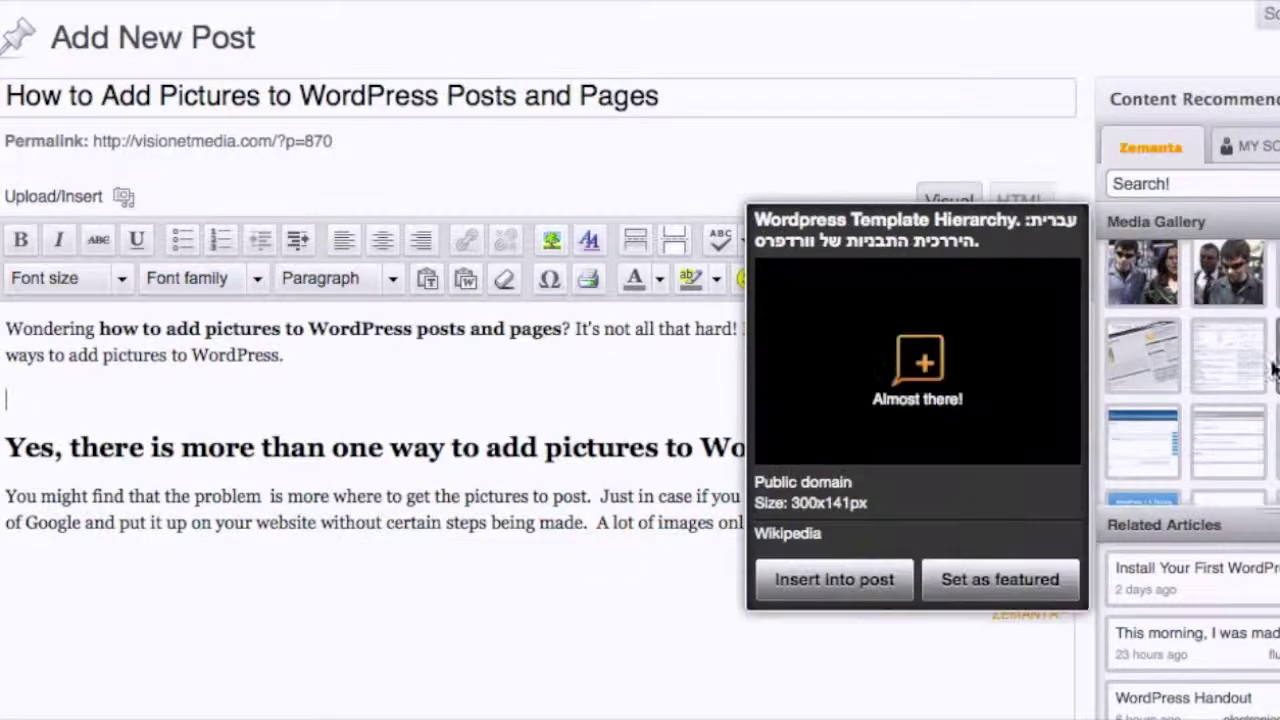
pyautogui.click(843, 543)
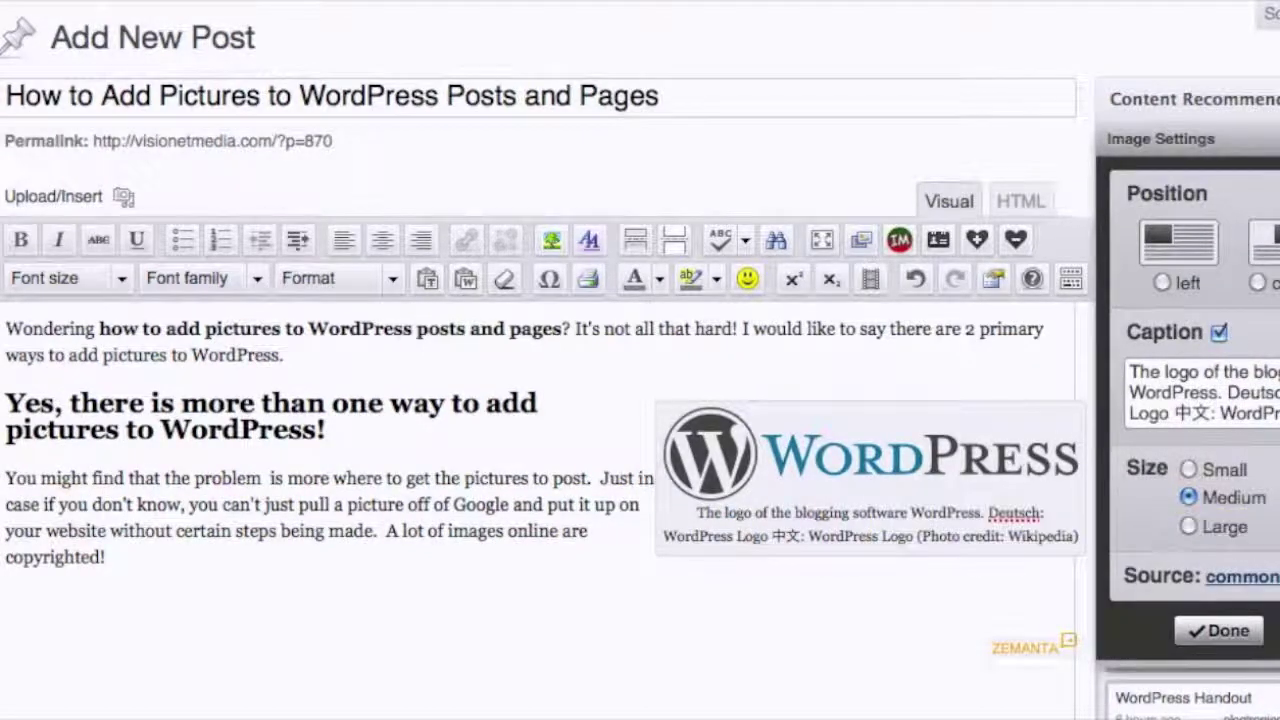
# - Configure the inserted logo as centered and Large, with its caption reduced to "(Photo credit: Wikipedia)"
pyautogui.click(1258, 283)
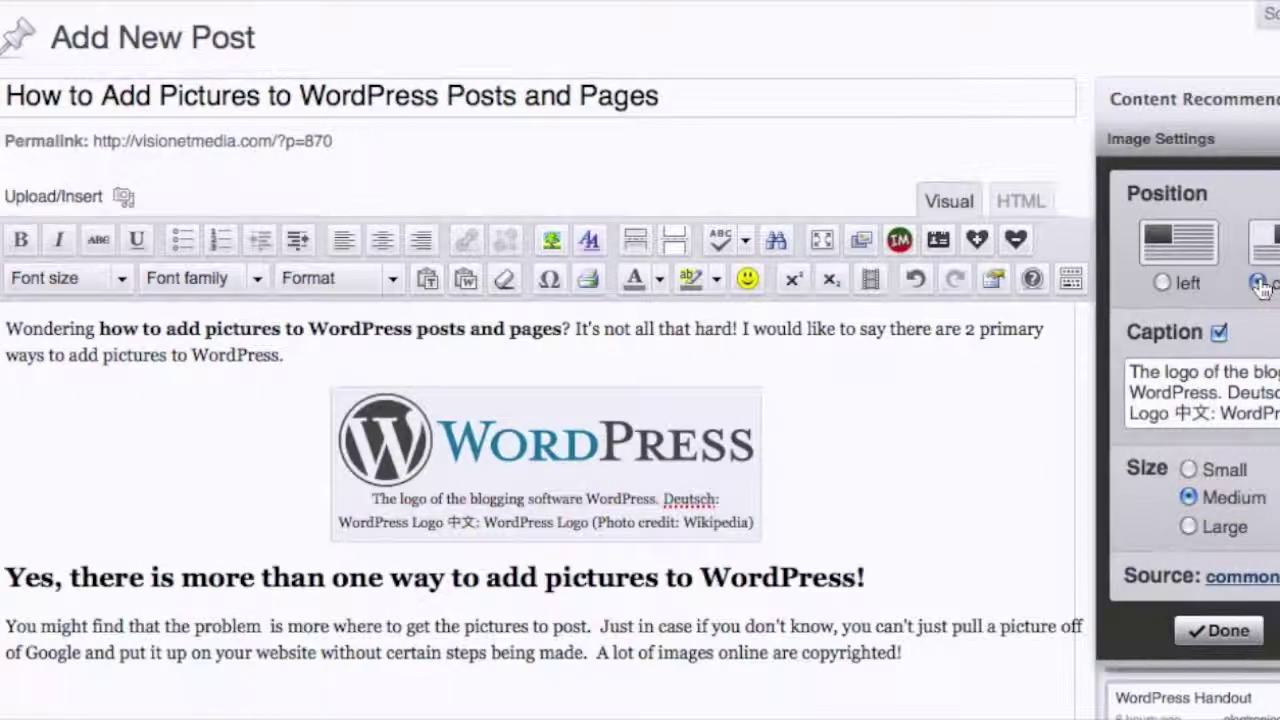
pyautogui.click(1186, 527)
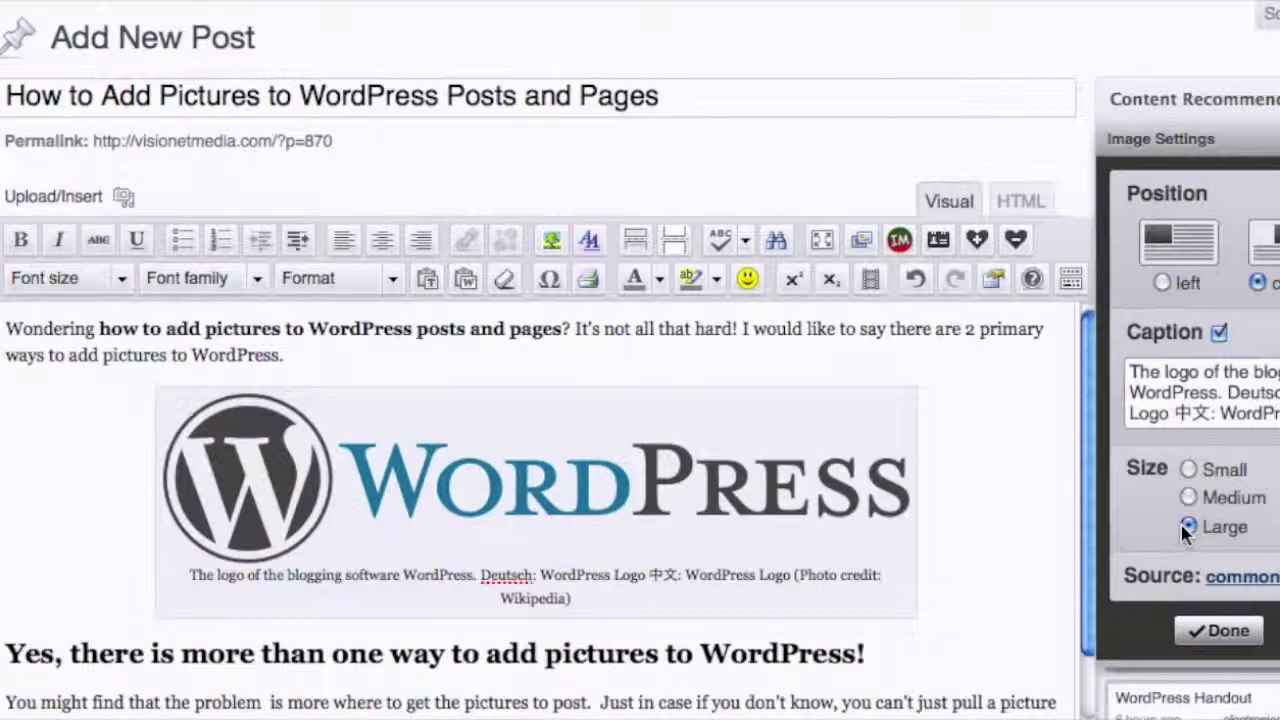
pyautogui.click(1246, 400)
pyautogui.moveTo(1270, 413); pyautogui.dragTo(1130, 372)
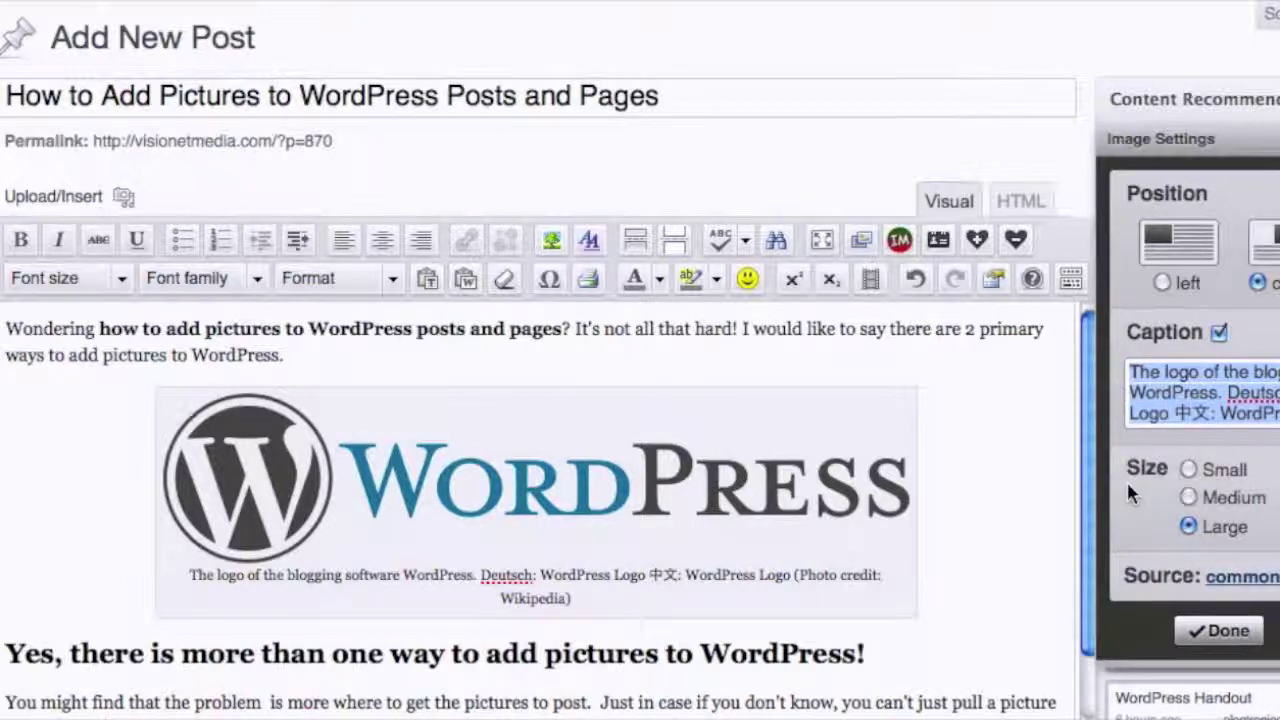
pyautogui.press('BackSpace')
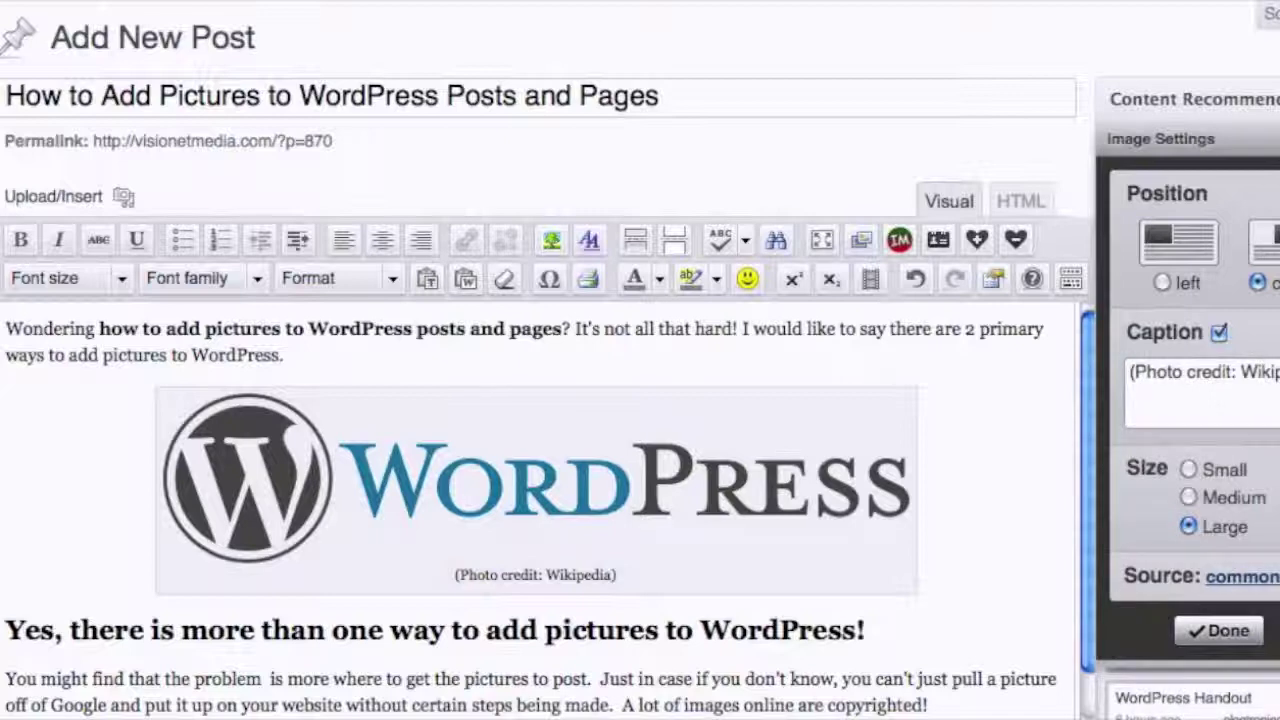
pyautogui.click(1215, 630)
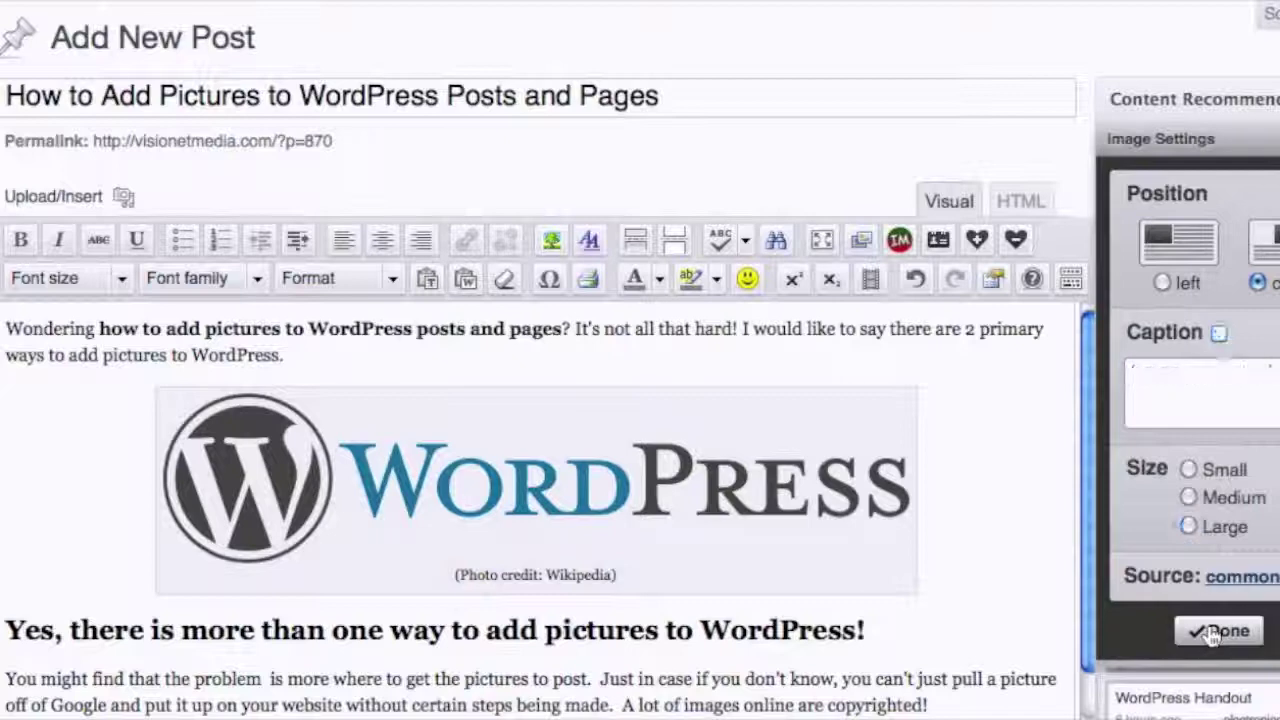
pyautogui.moveTo(1212, 633)
# - Edit the logo image and replace its title with "How to Add Pictures to WordPress"
pyautogui.click(368, 442)
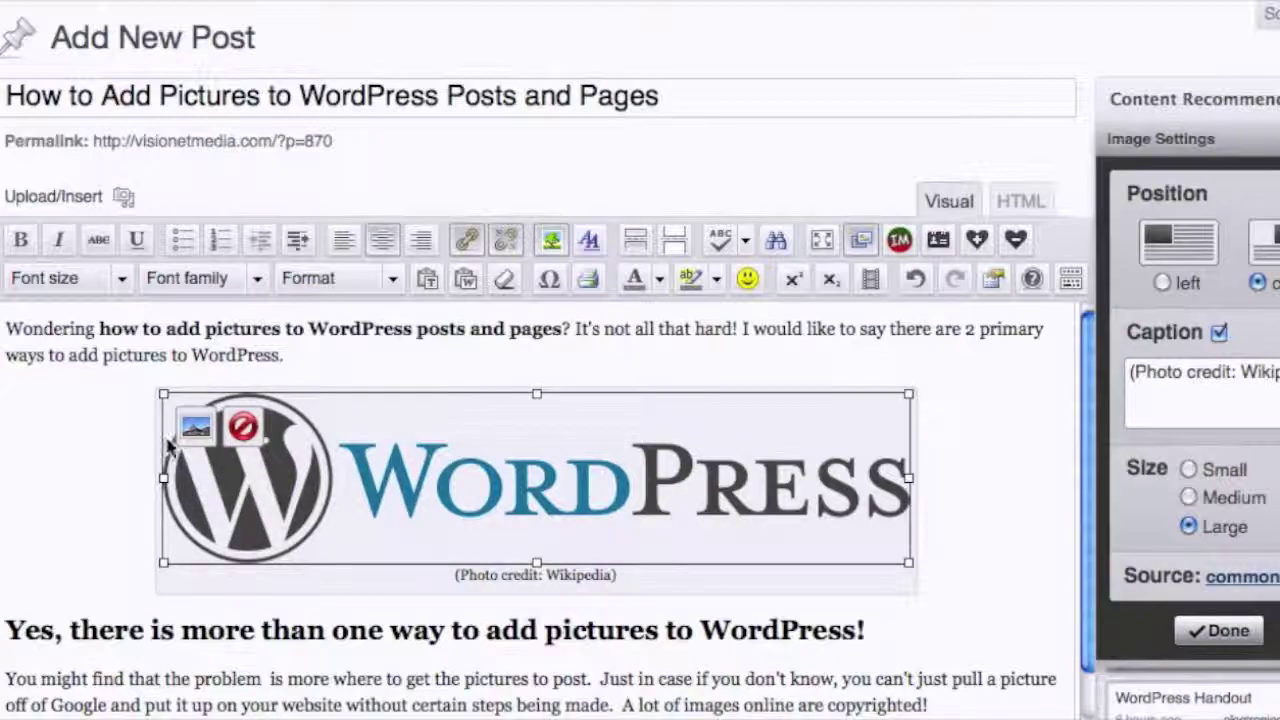
pyautogui.click(196, 430)
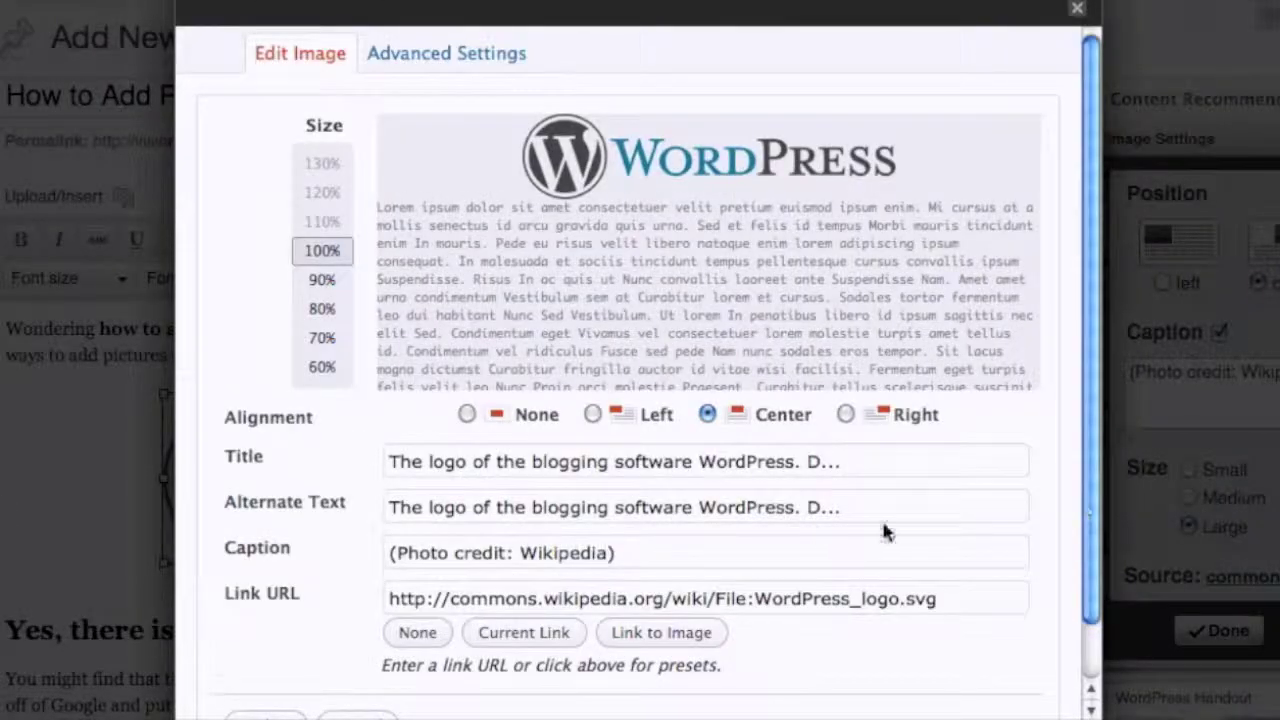
pyautogui.click(868, 466)
pyautogui.moveTo(868, 466); pyautogui.dragTo(380, 466)
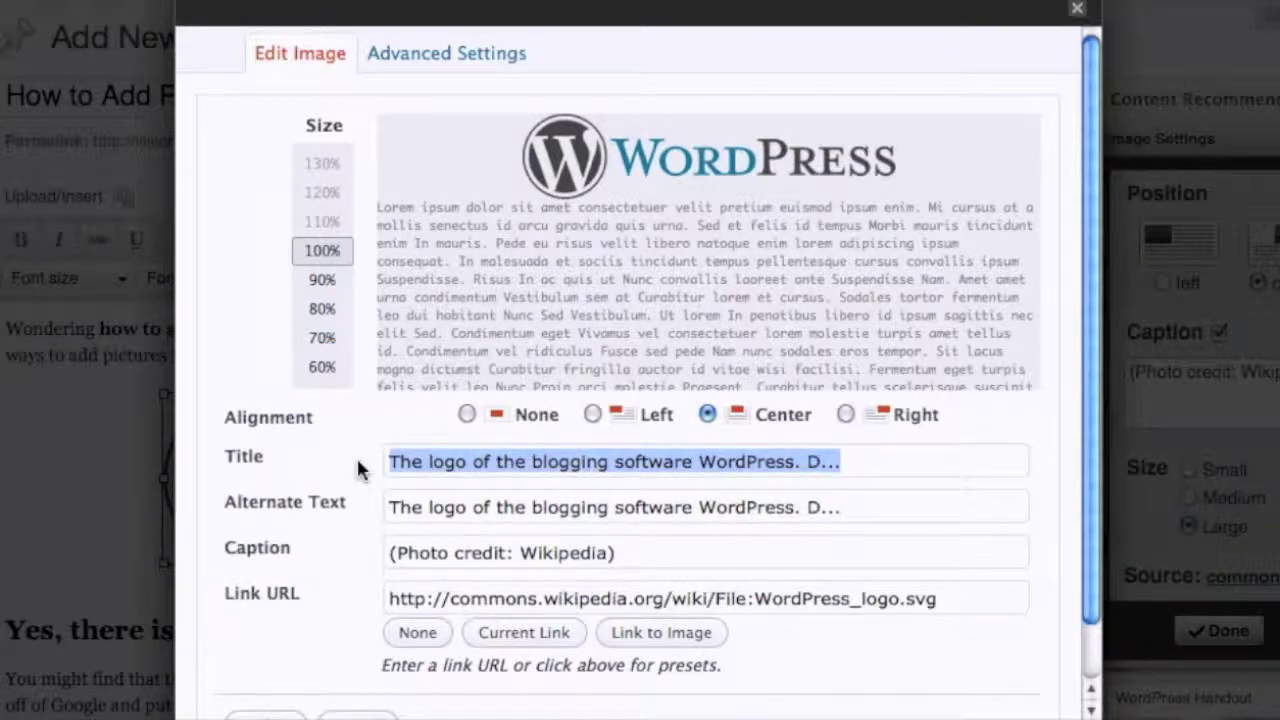
pyautogui.write('Ho')
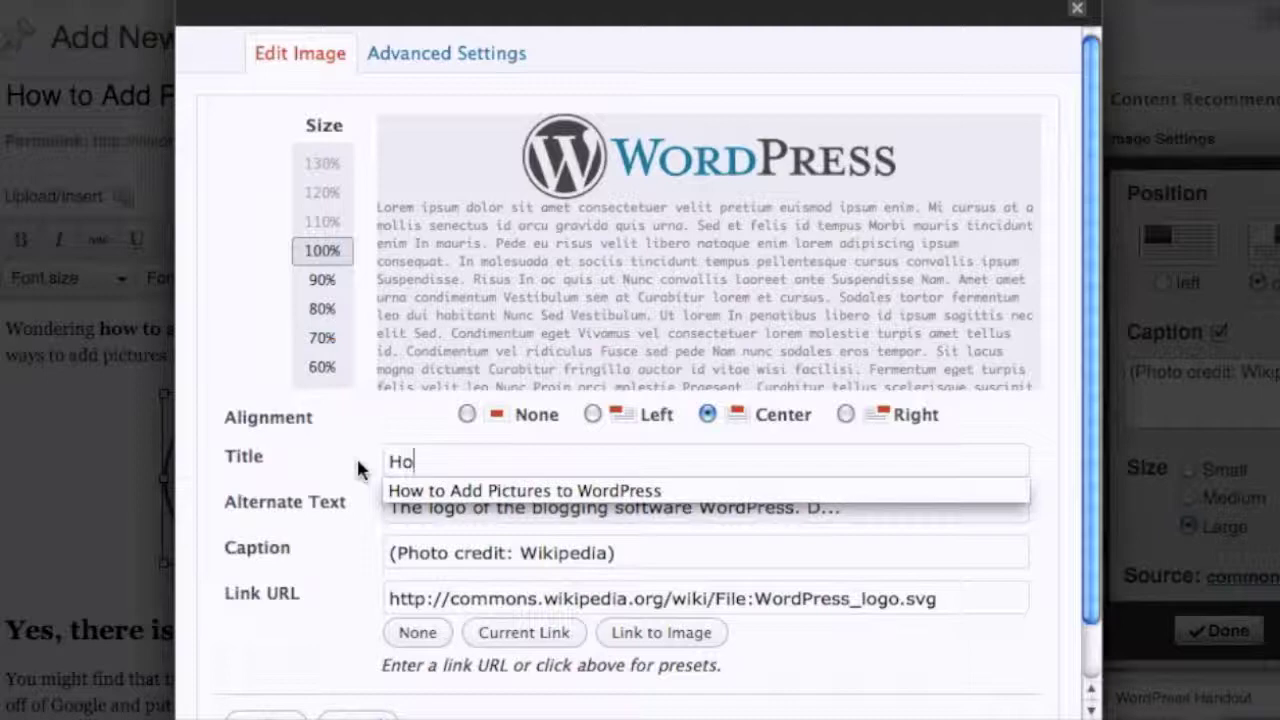
pyautogui.press('Down')
pyautogui.press('Return')
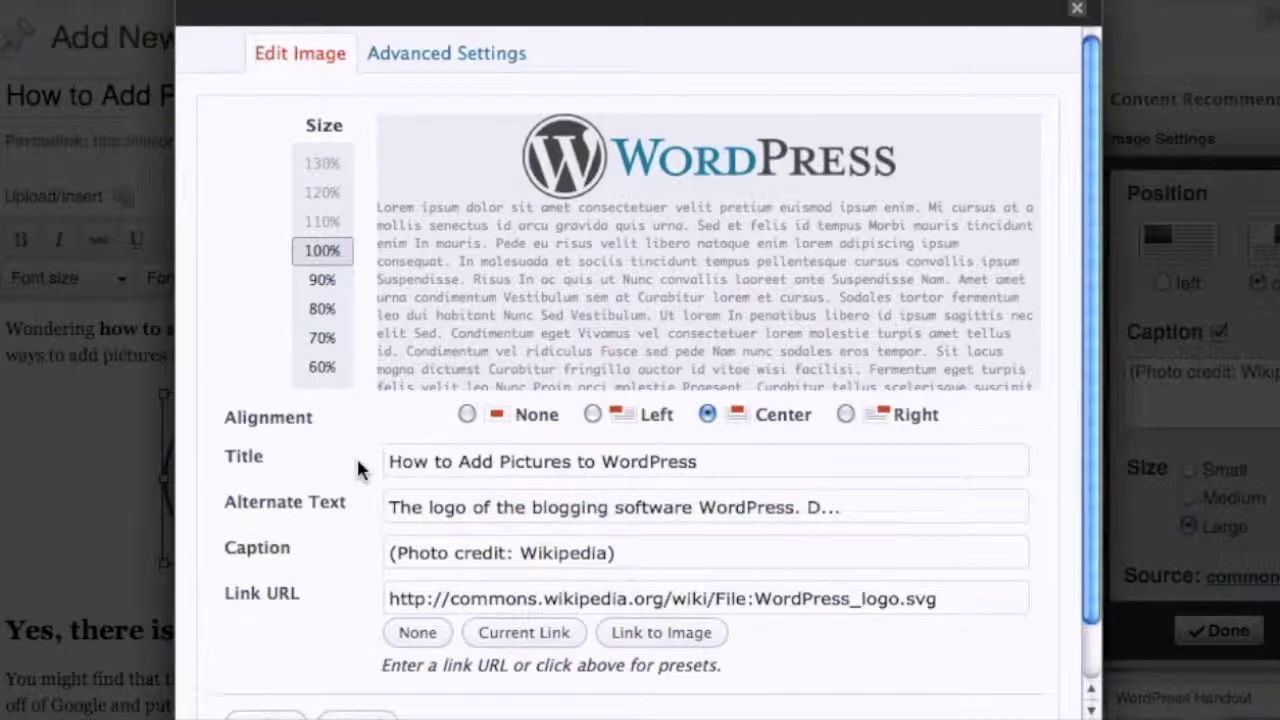
# - Replace the logo's alternate text with "How to Add Pictures to WordPress"
pyautogui.moveTo(860, 507); pyautogui.dragTo(370, 497)
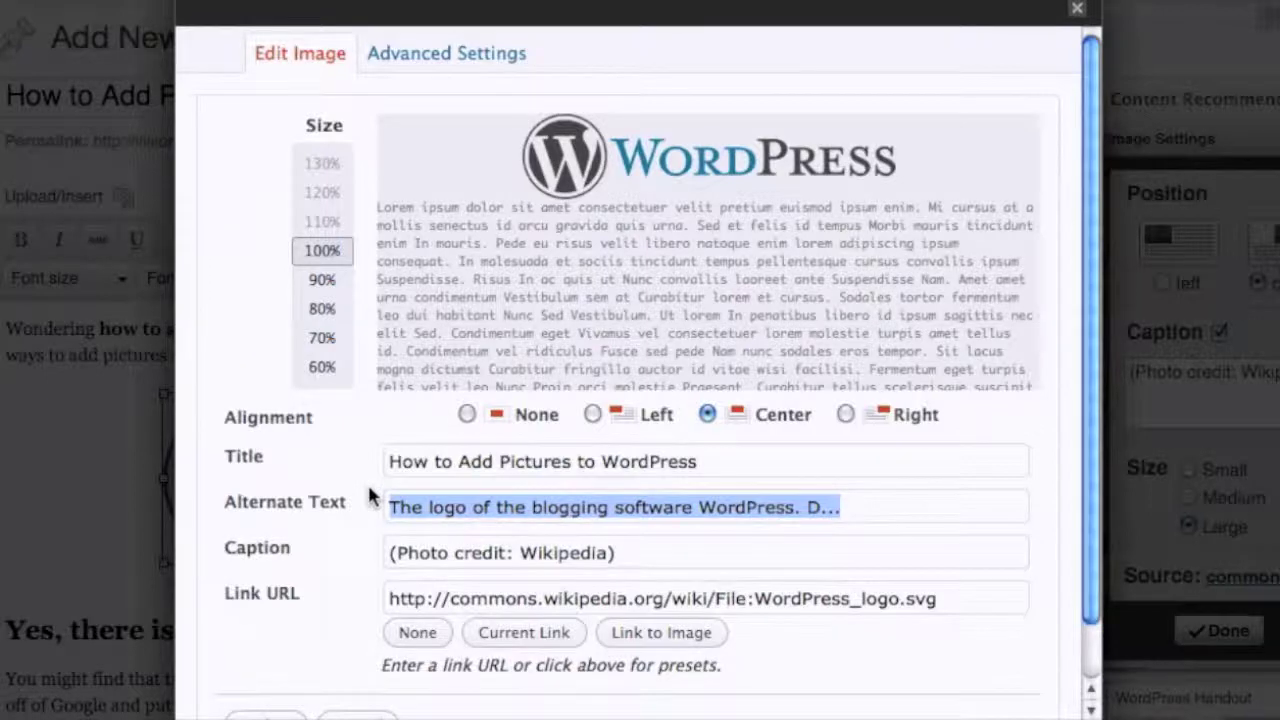
pyautogui.write('H')
pyautogui.press('Down')
pyautogui.press('Return')
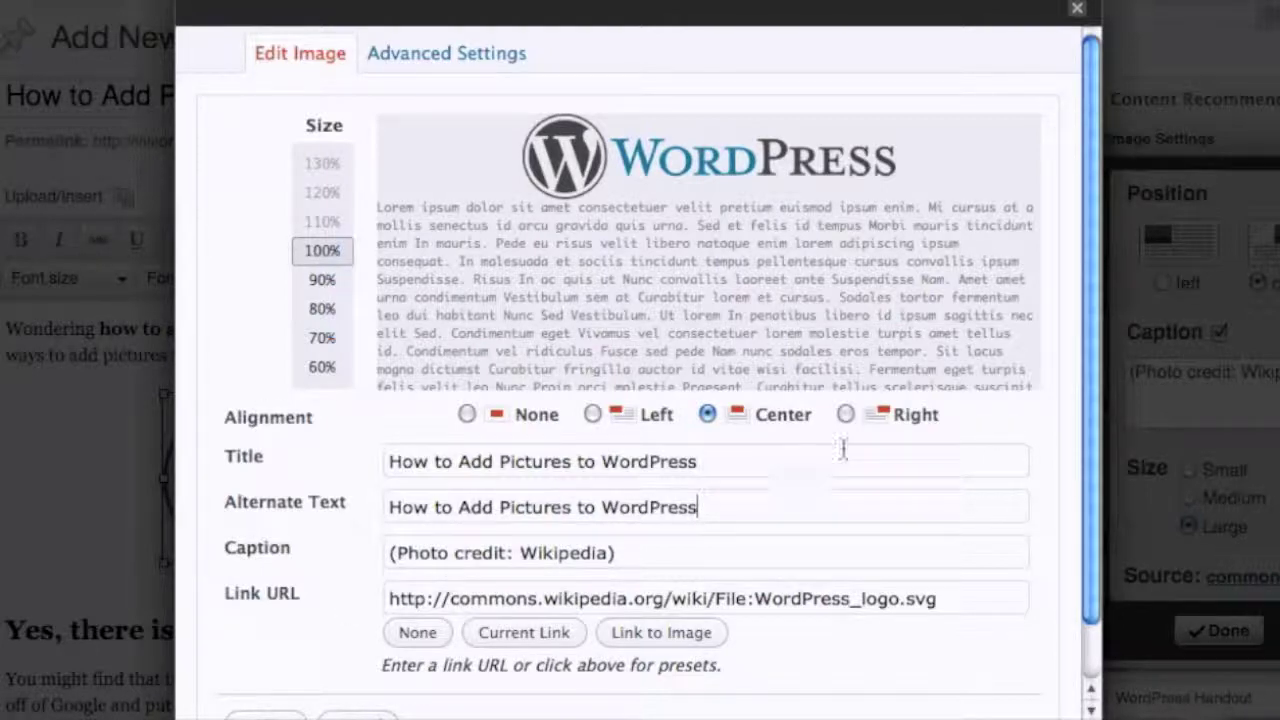
# - Try the None, Link to Image and Current Link presets for the logo's link URL
pyautogui.scroll(-2, 977, 540)
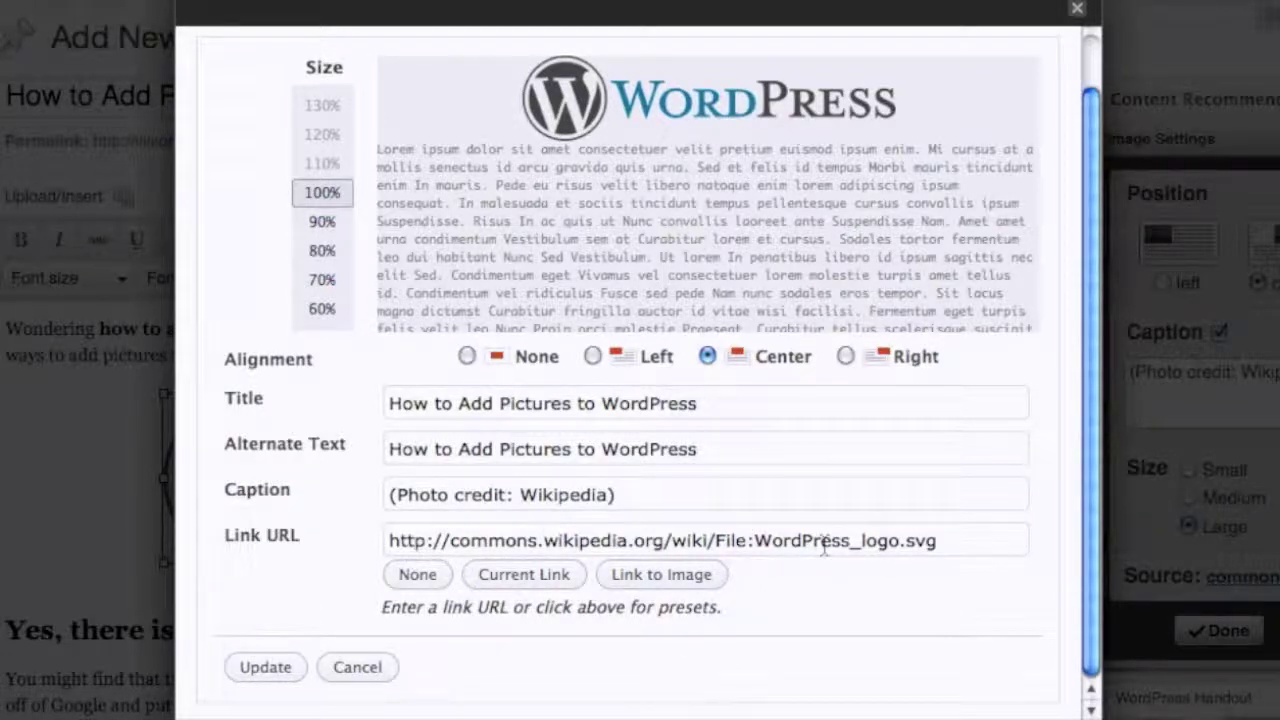
pyautogui.click(416, 577)
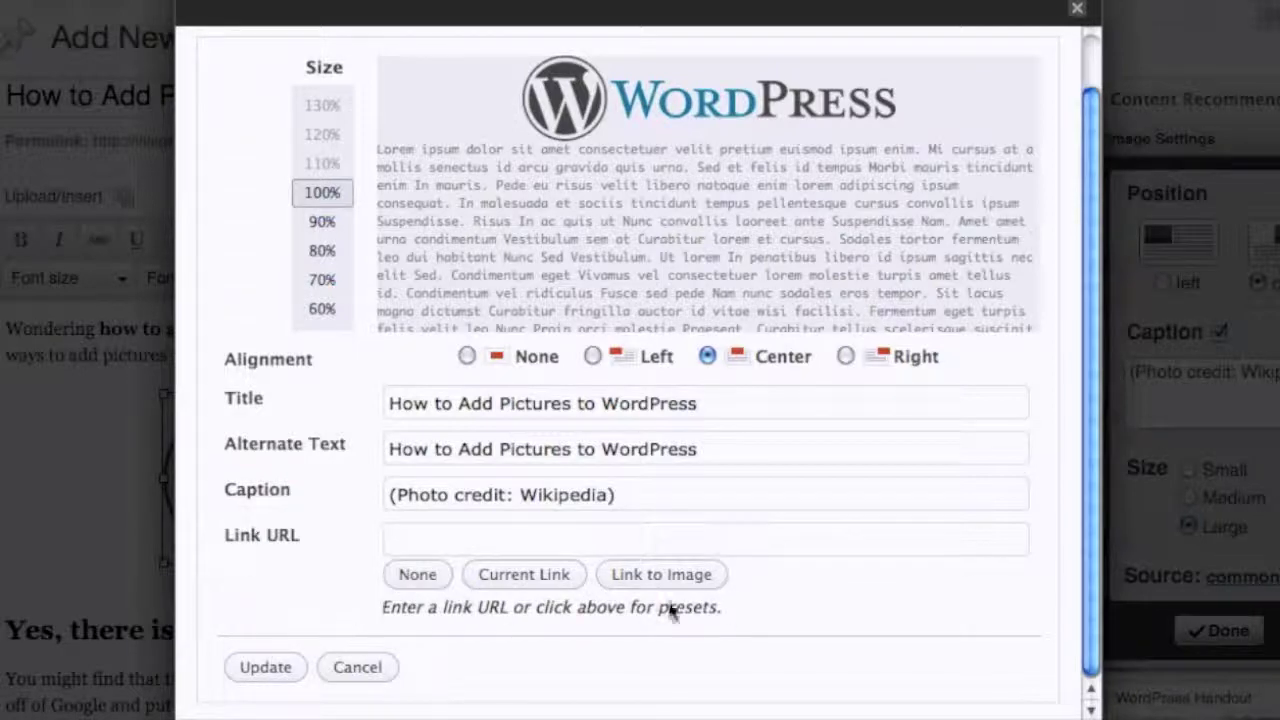
pyautogui.click(716, 577)
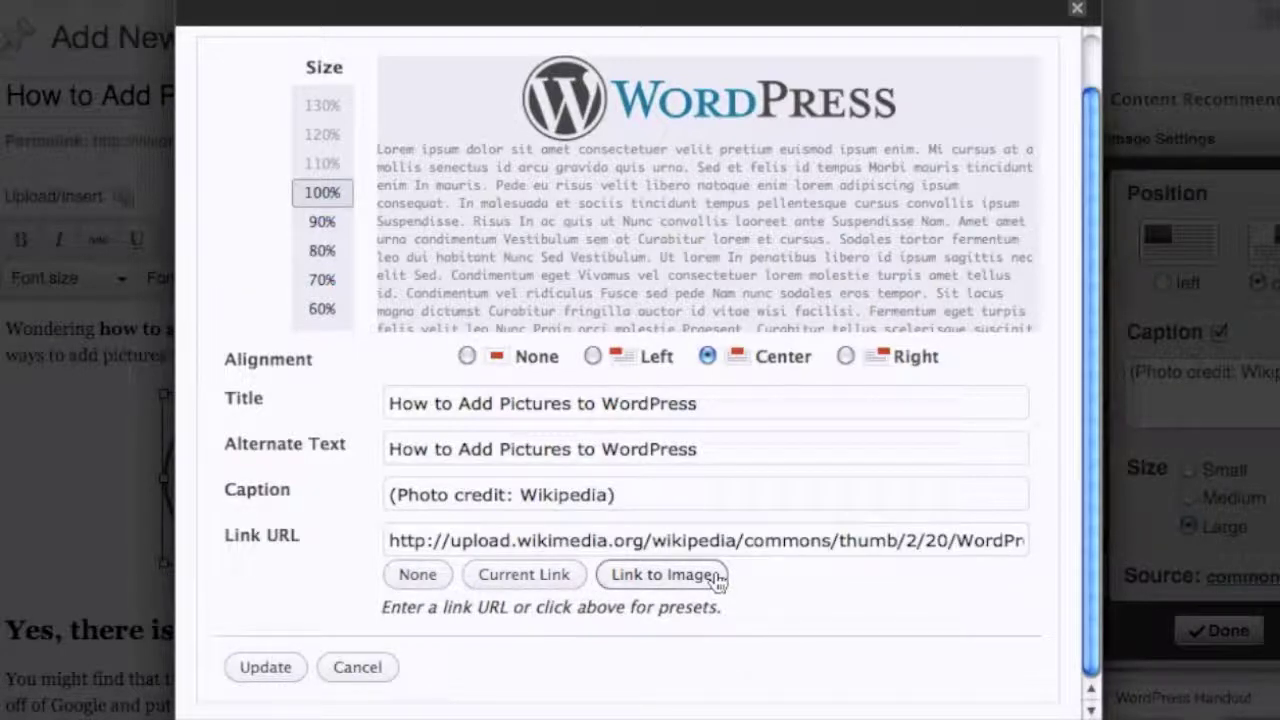
pyautogui.click(502, 582)
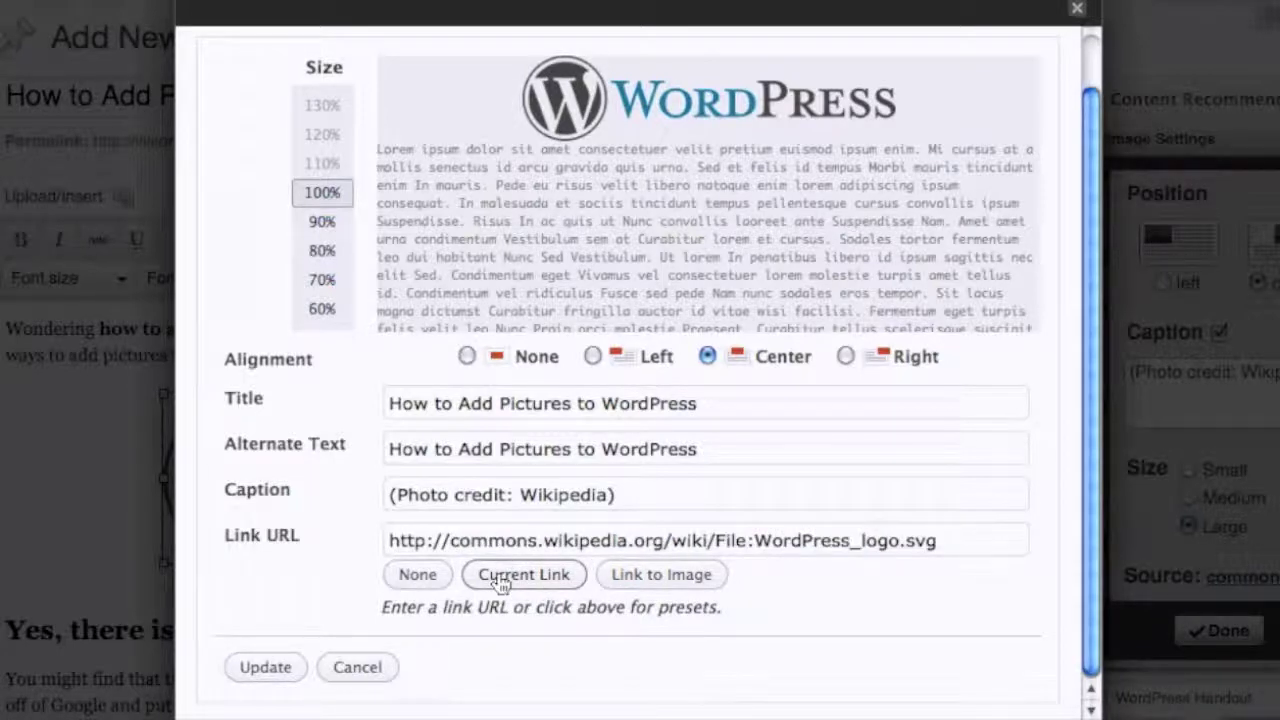
# - Clear the logo's link URL and update the image
pyautogui.click(410, 578)
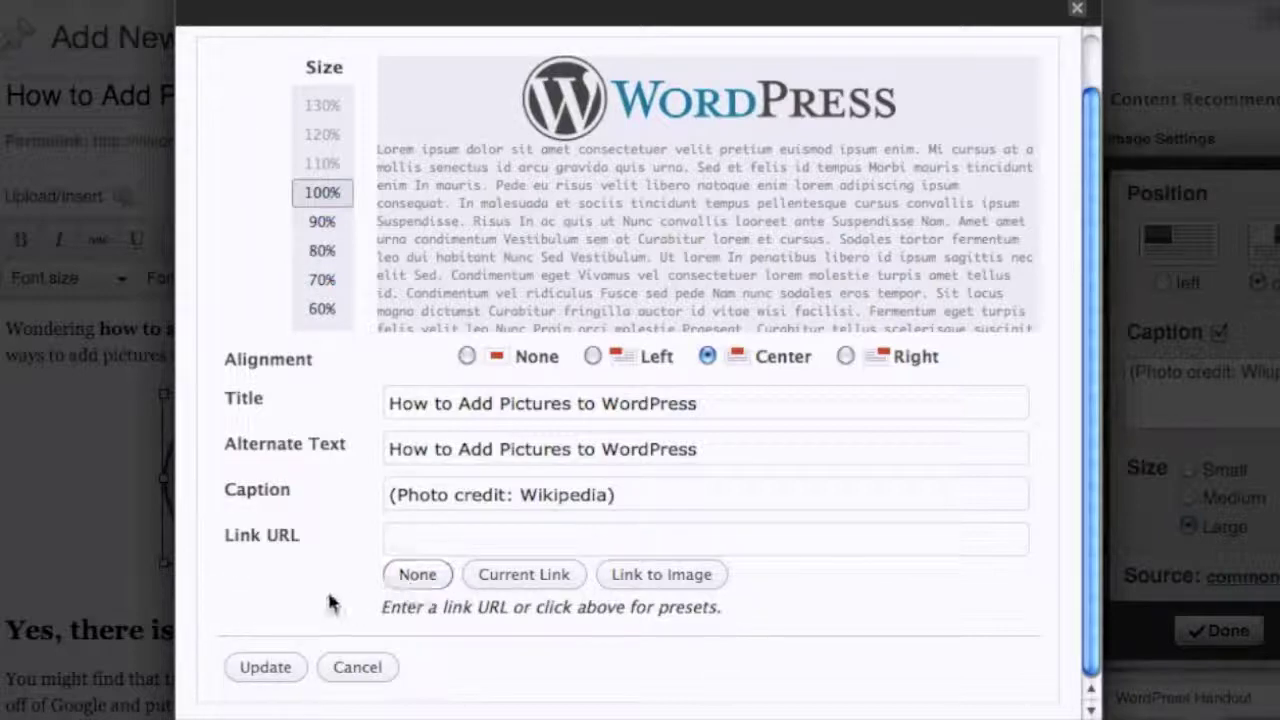
pyautogui.click(262, 667)
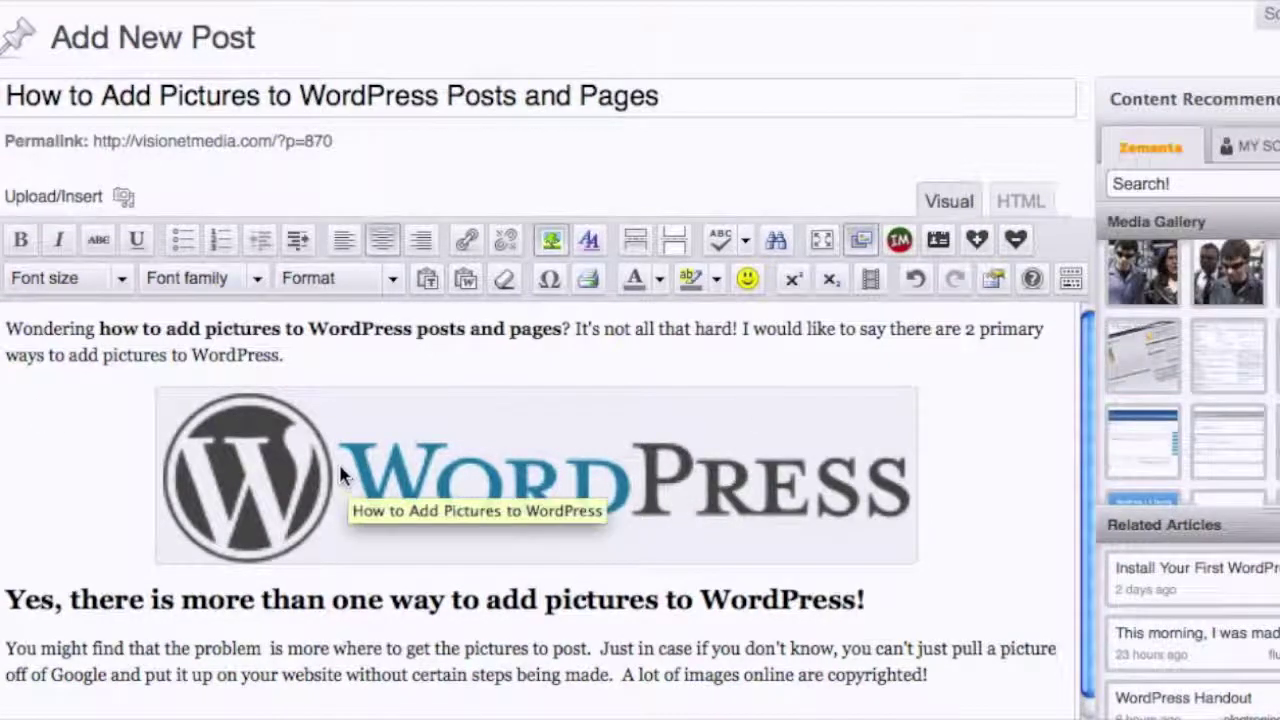
# - Insert the related articles "Install Your First WordPress Plugin", "This morning, I was made ..." and "The five minute WordPress business blogging challenge" below the post text
pyautogui.scroll(-1, 851, 614)
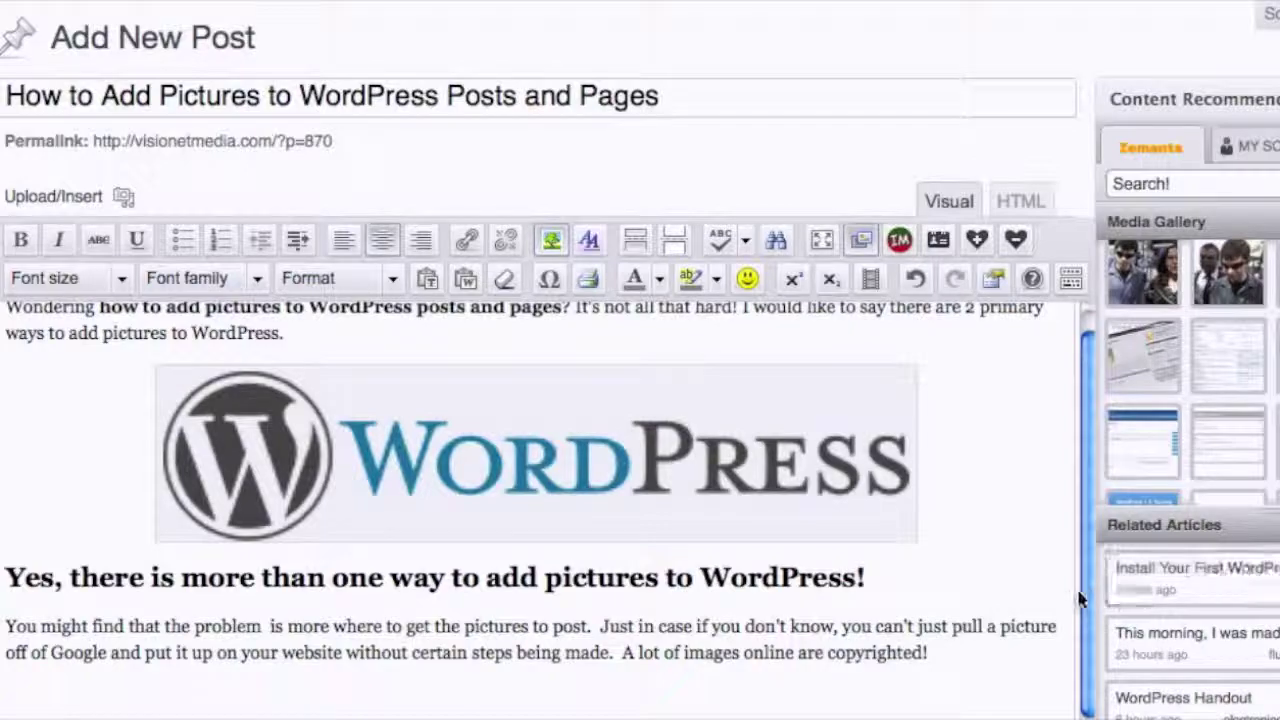
pyautogui.scroll(-5, 462, 290)
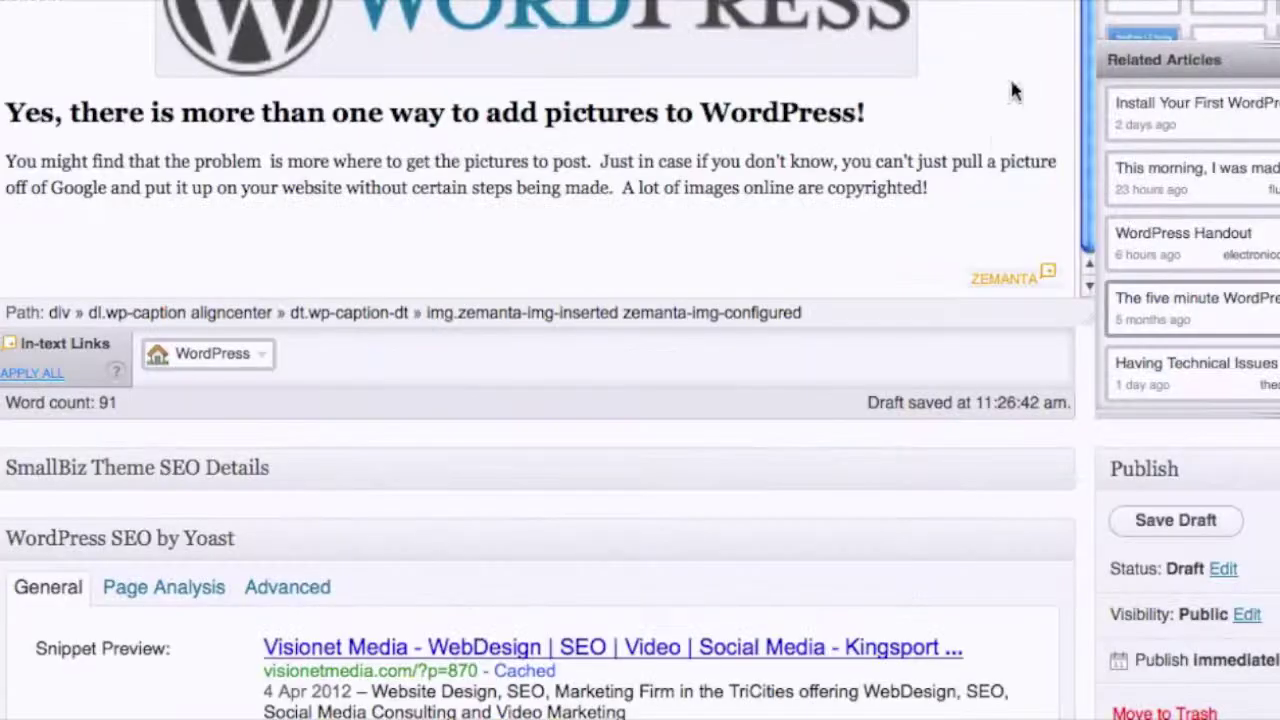
pyautogui.scroll(1, 705, 635)
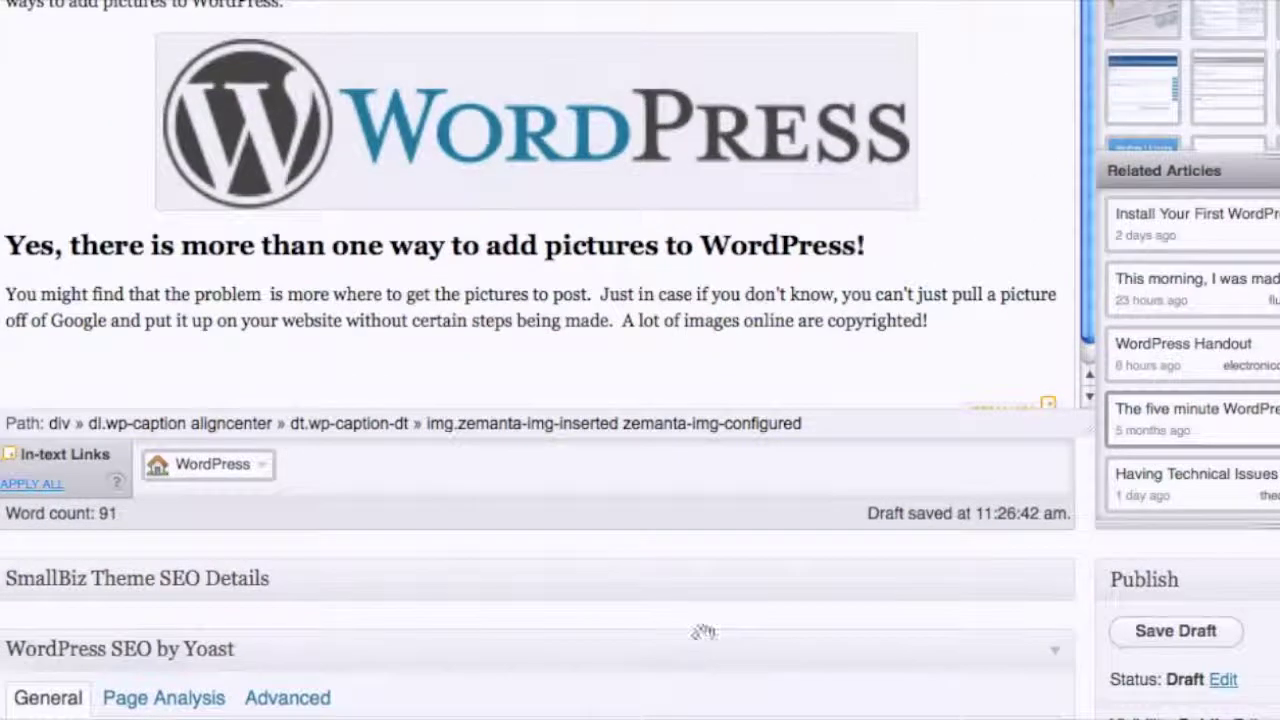
pyautogui.click(182, 383)
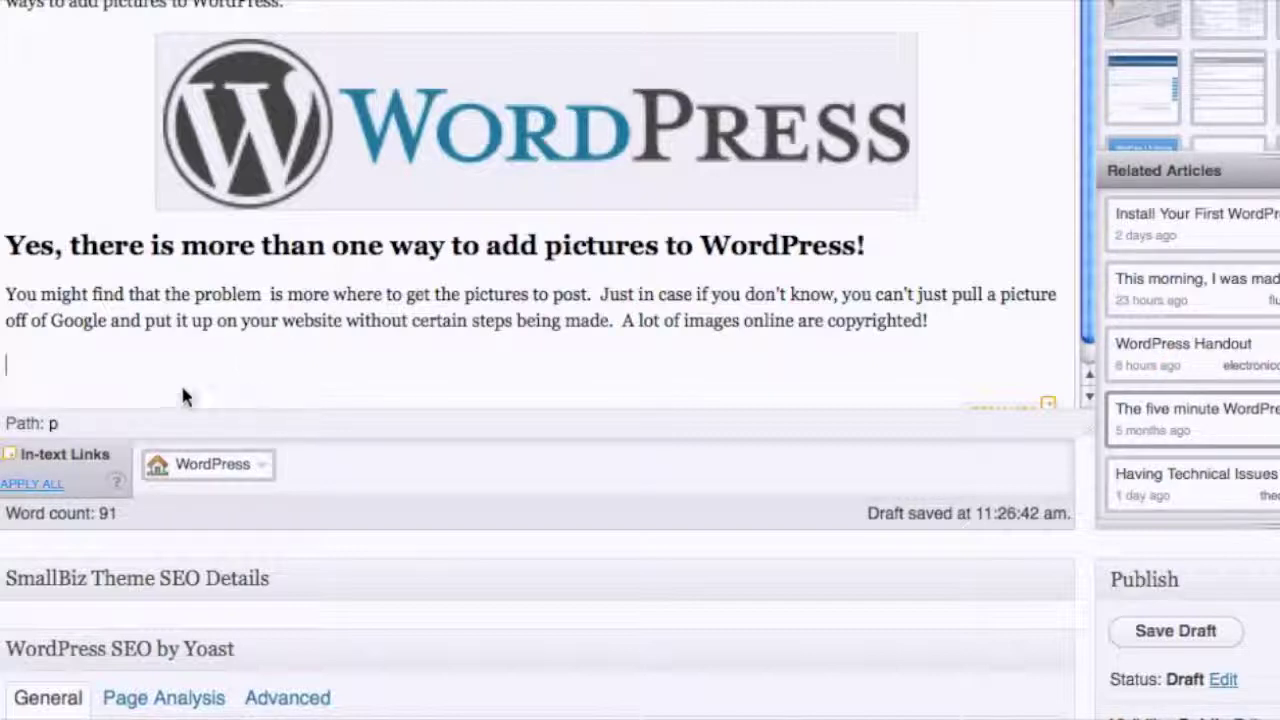
pyautogui.click(1235, 222)
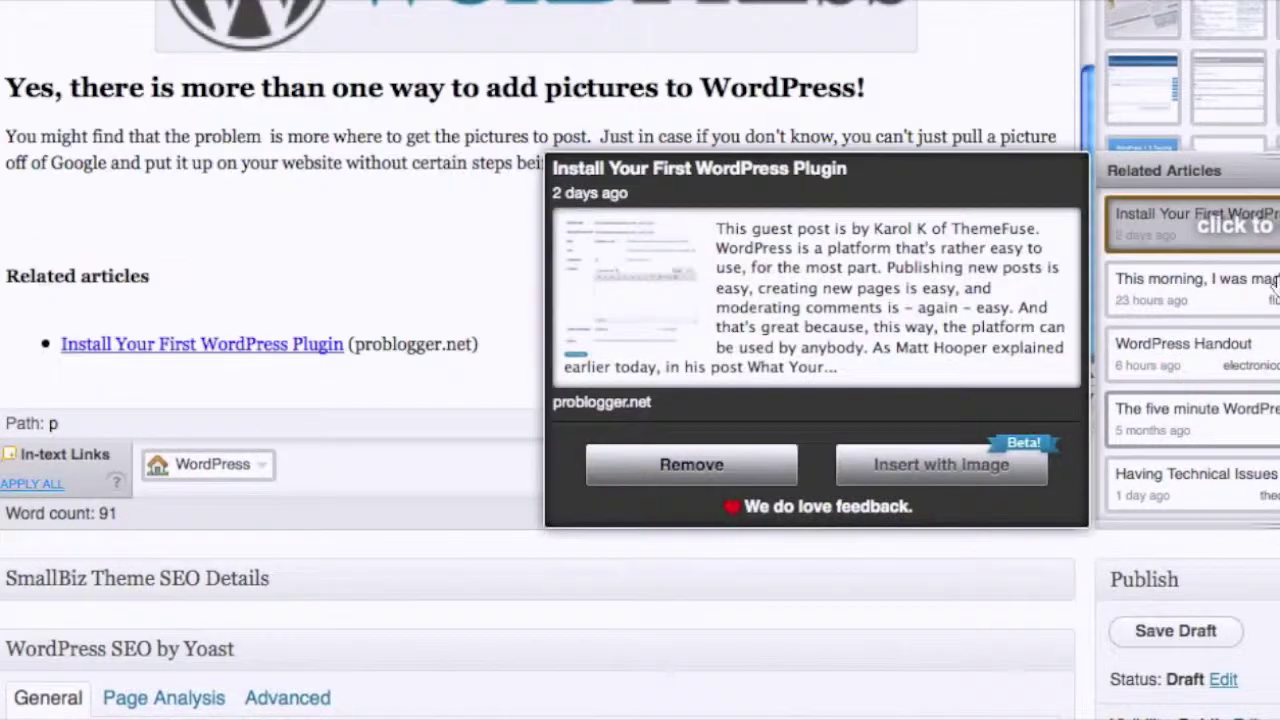
pyautogui.click(1275, 292)
pyautogui.click(1262, 418)
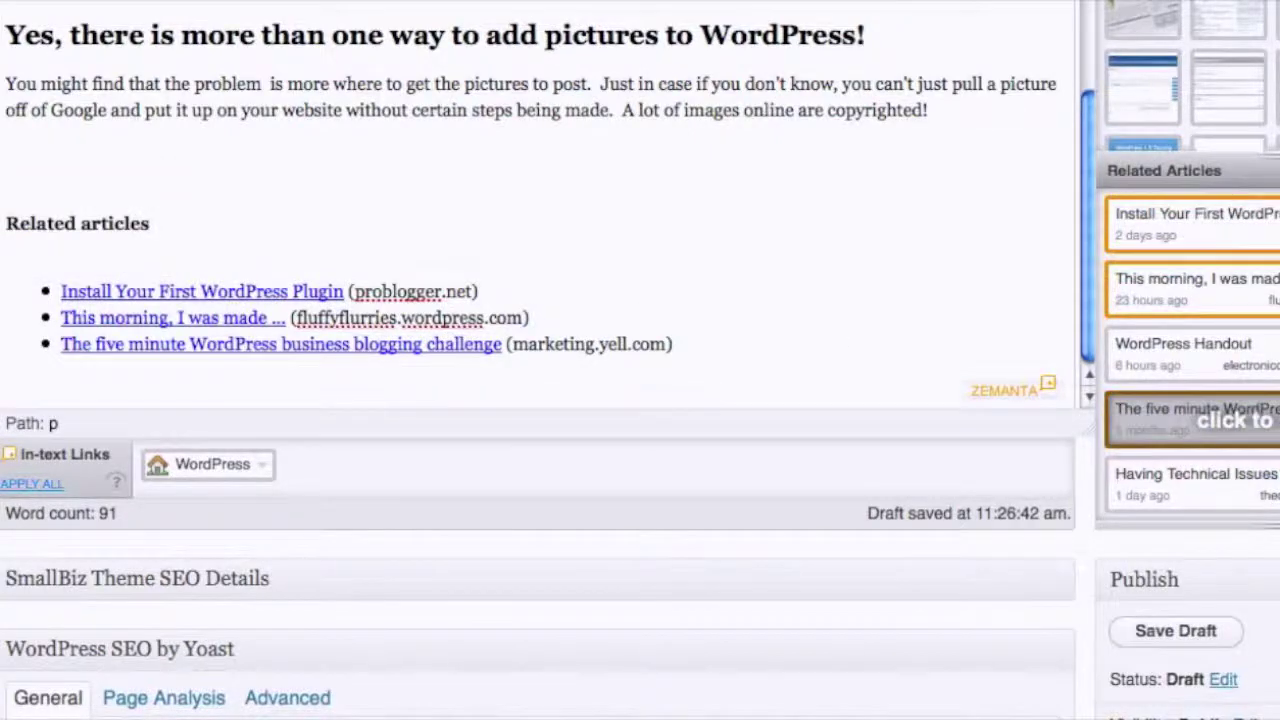
# - Remove the three inserted related articles from the end of the post
pyautogui.click(1235, 420)
pyautogui.click(1245, 289)
pyautogui.click(1272, 226)
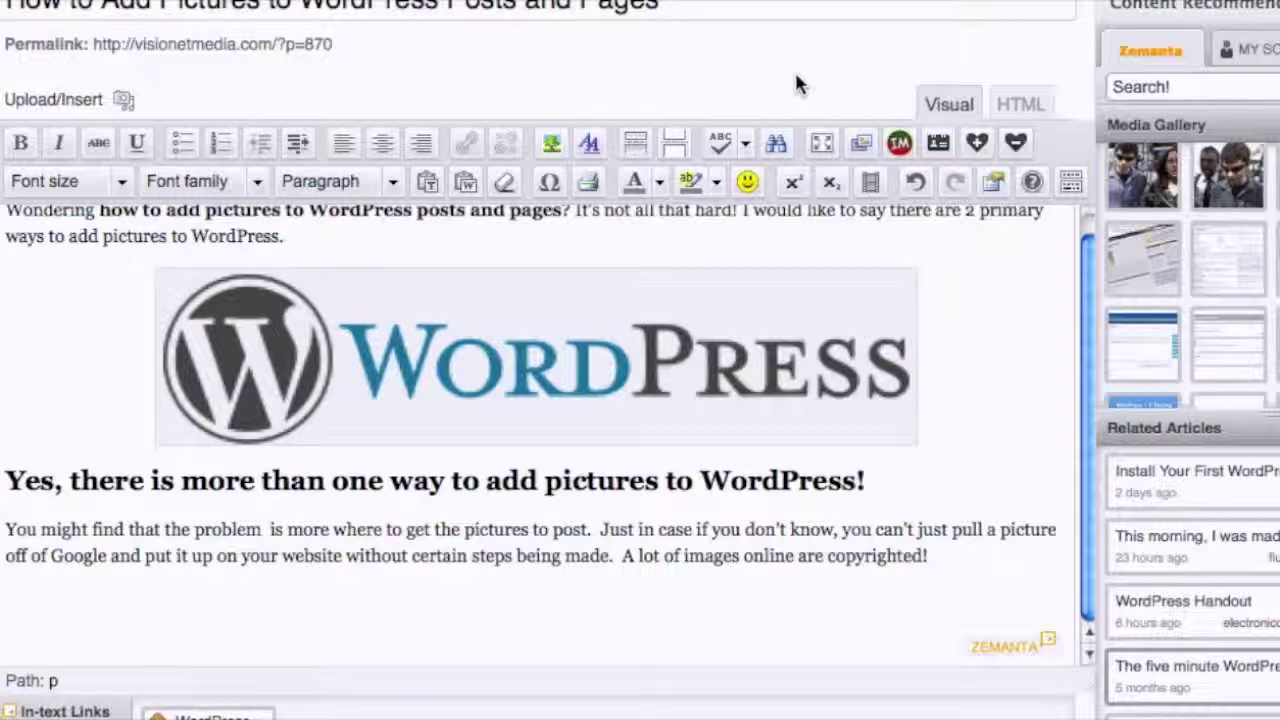
# - Preview the suggested related article "Having Technical Issues With WordPress"
pyautogui.scroll(-5, 1000, 62)
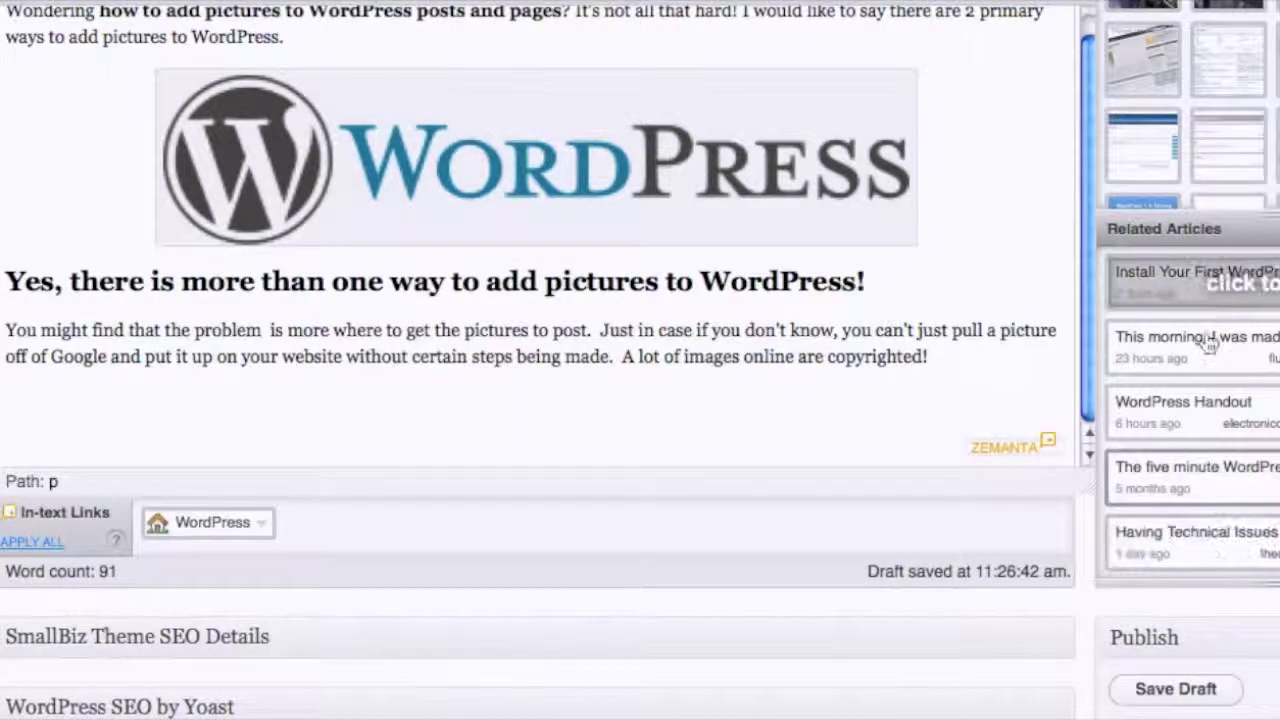
pyautogui.click(1195, 540)
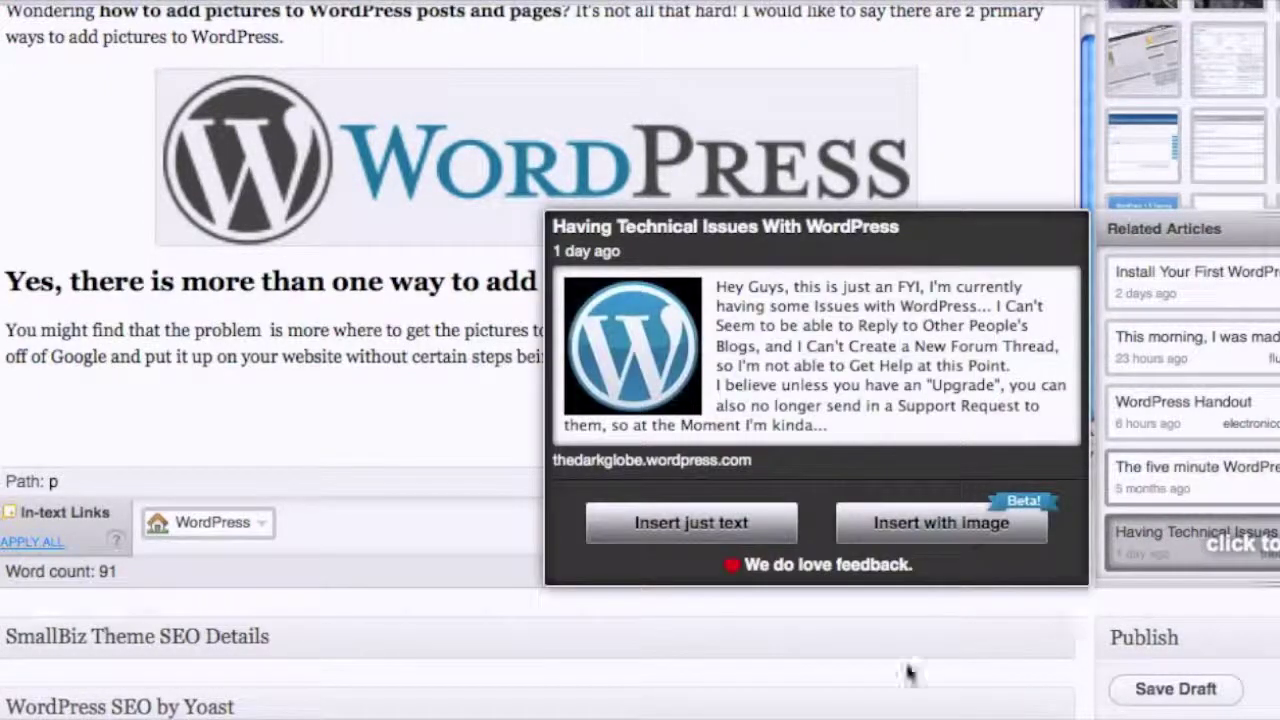
pyautogui.click(809, 674)
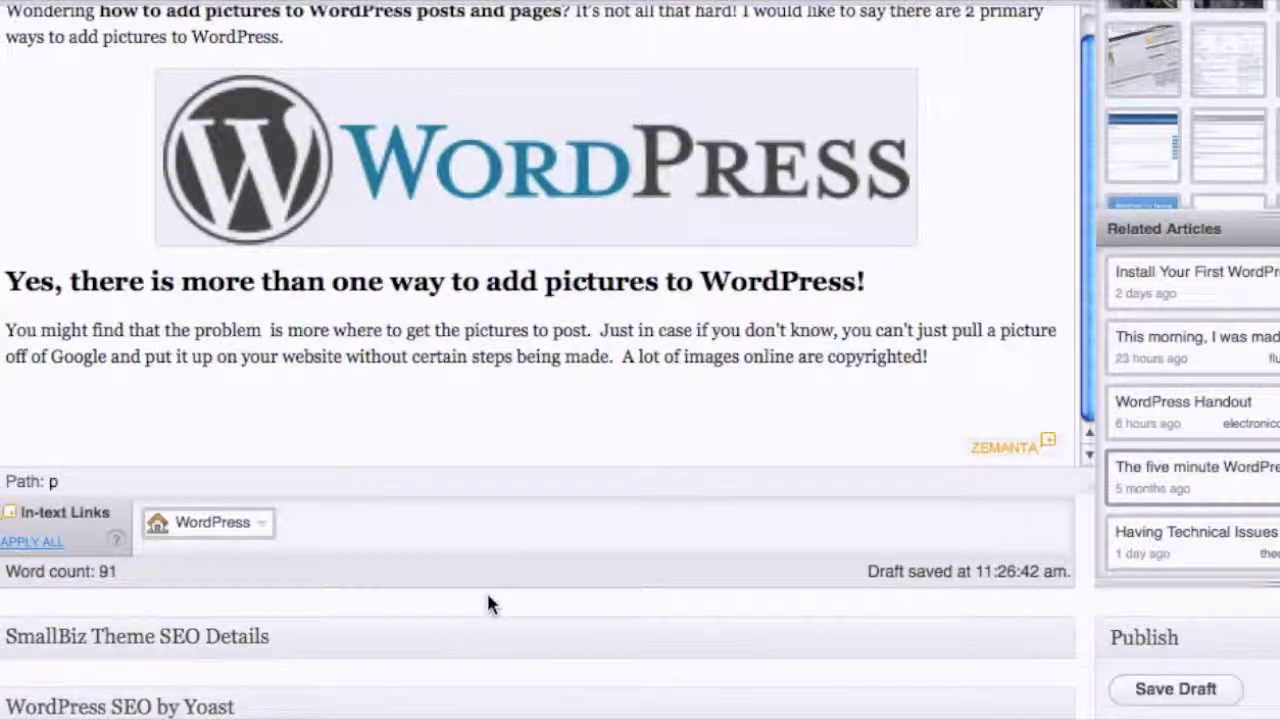
pyautogui.scroll(-5, 724, 320)
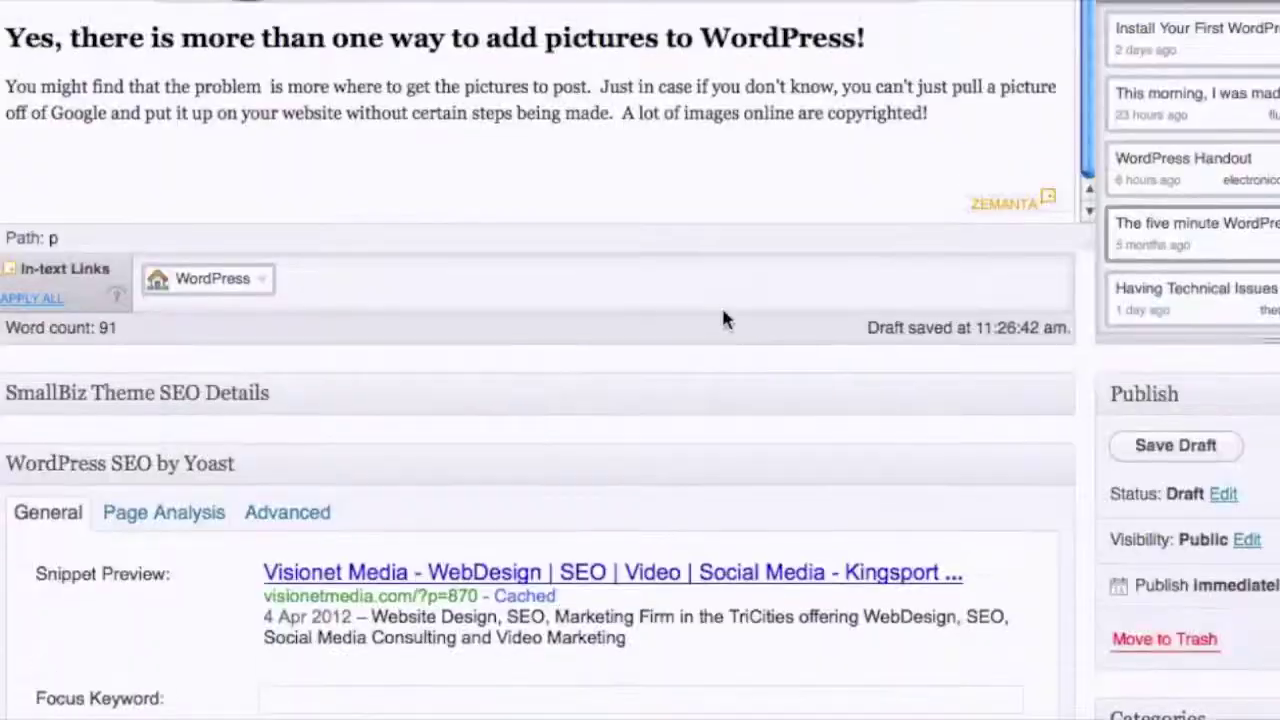
pyautogui.scroll(6, 724, 320)
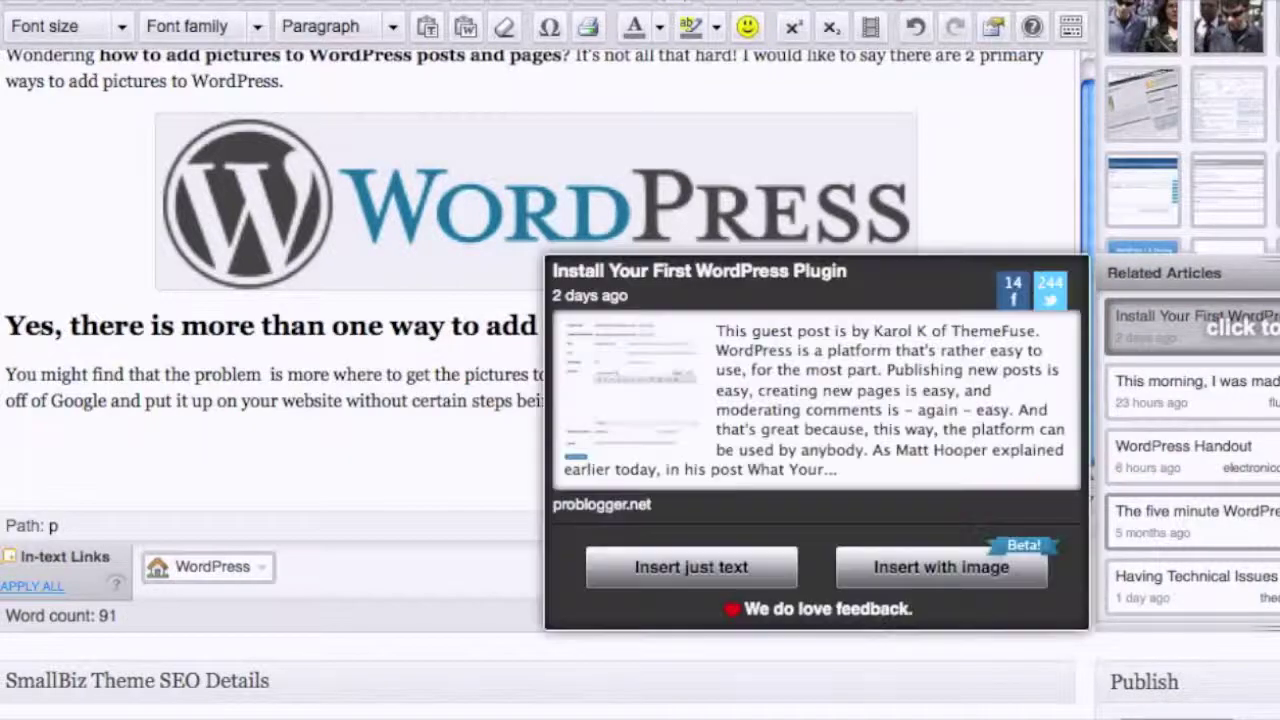
# - Insert the related articles "This morning, I was made ...", "WordPress Handout" and "The five minute WordPress business blogging challenge" below the post text
pyautogui.moveTo(1195, 390)
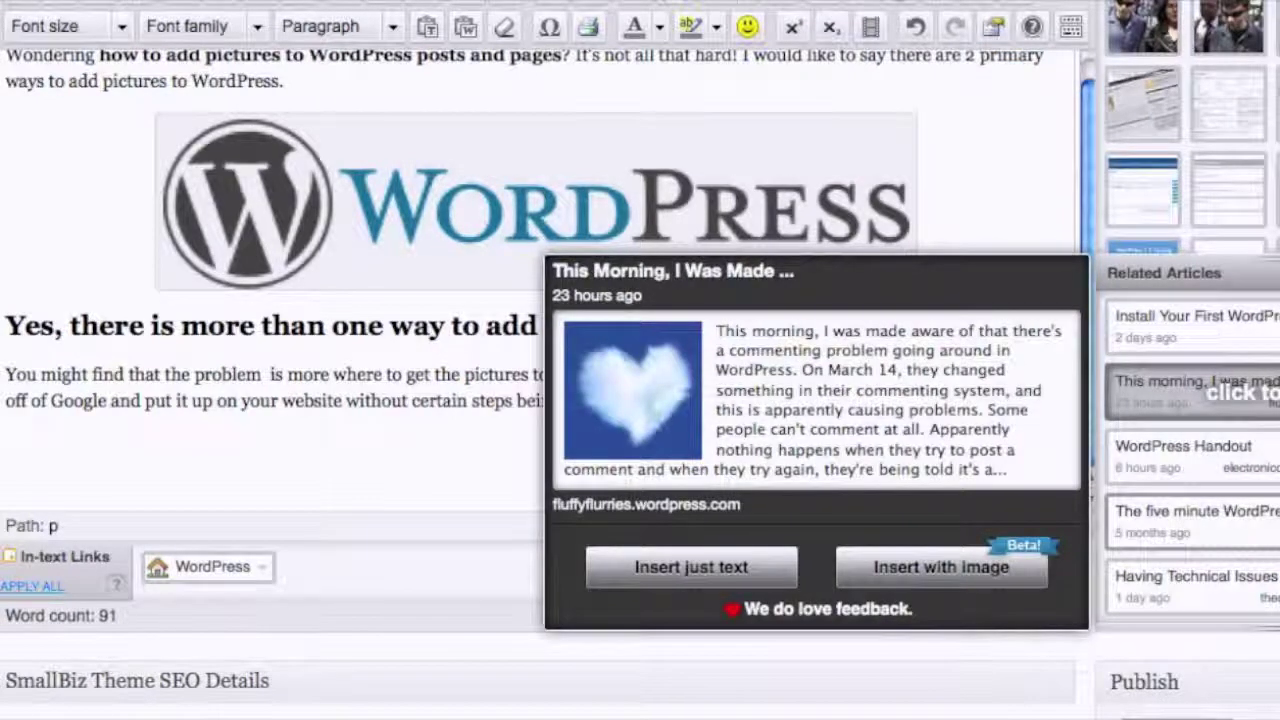
pyautogui.click(1195, 390)
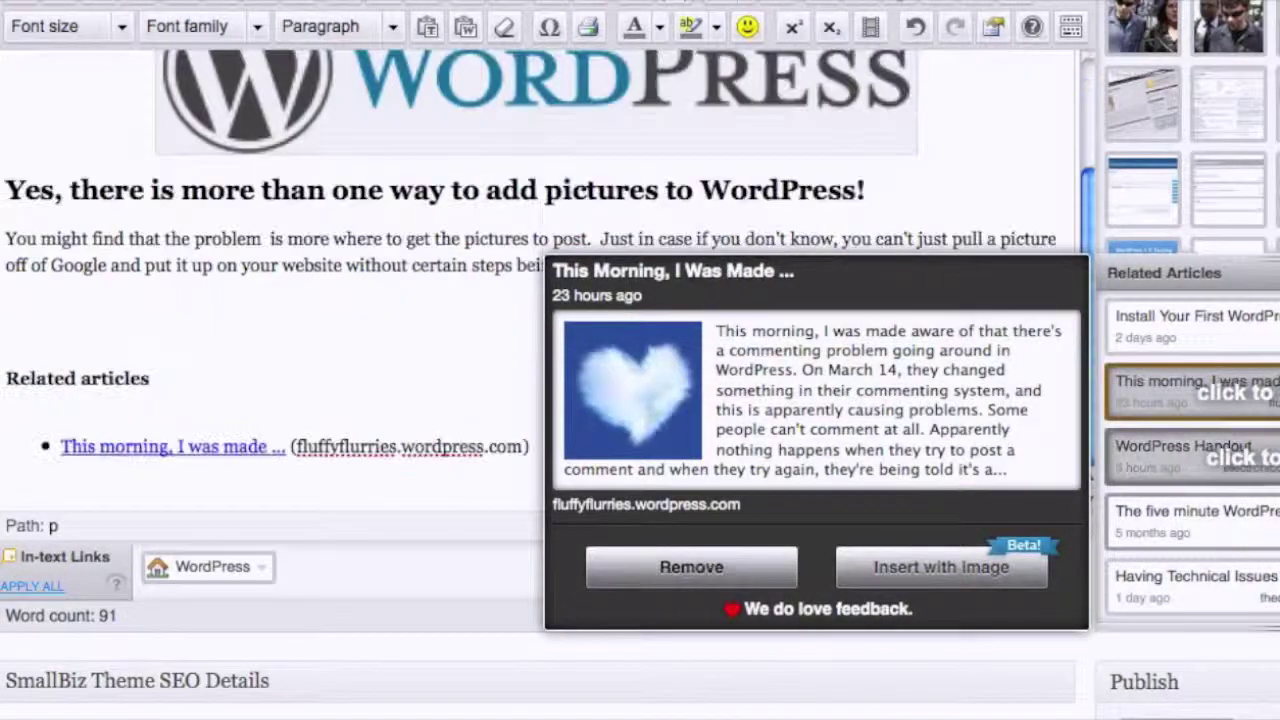
pyautogui.click(1195, 455)
pyautogui.click(1195, 520)
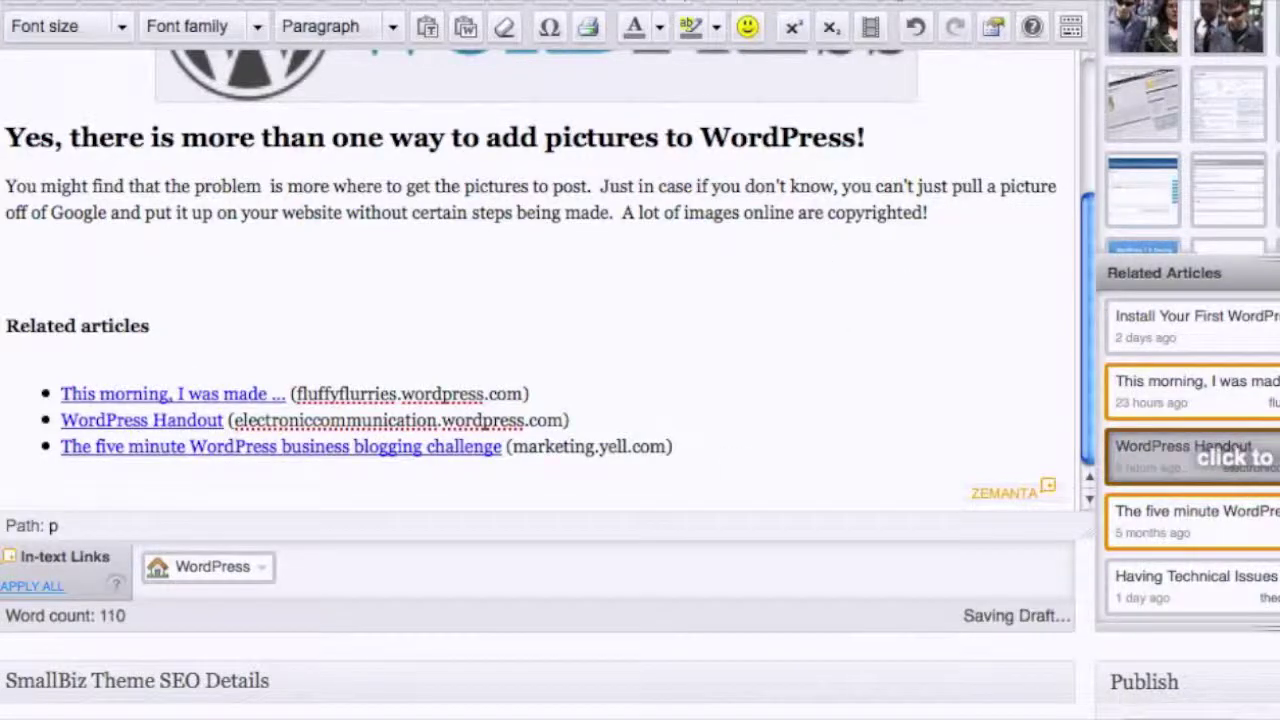
# - Remove the blogging challenge, "WordPress Handout" and "This morning, I was made ..." related articles from the post
pyautogui.moveTo(1195, 520)
pyautogui.click(1270, 522)
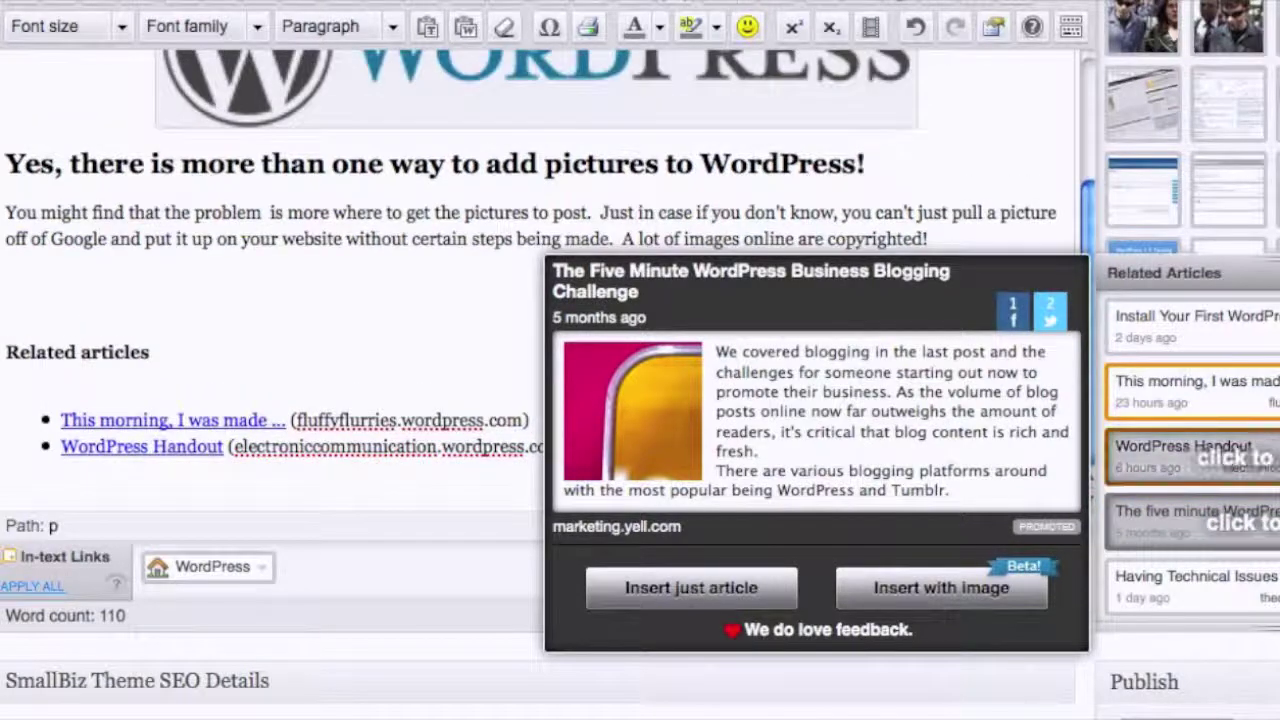
pyautogui.click(1270, 457)
pyautogui.click(1275, 398)
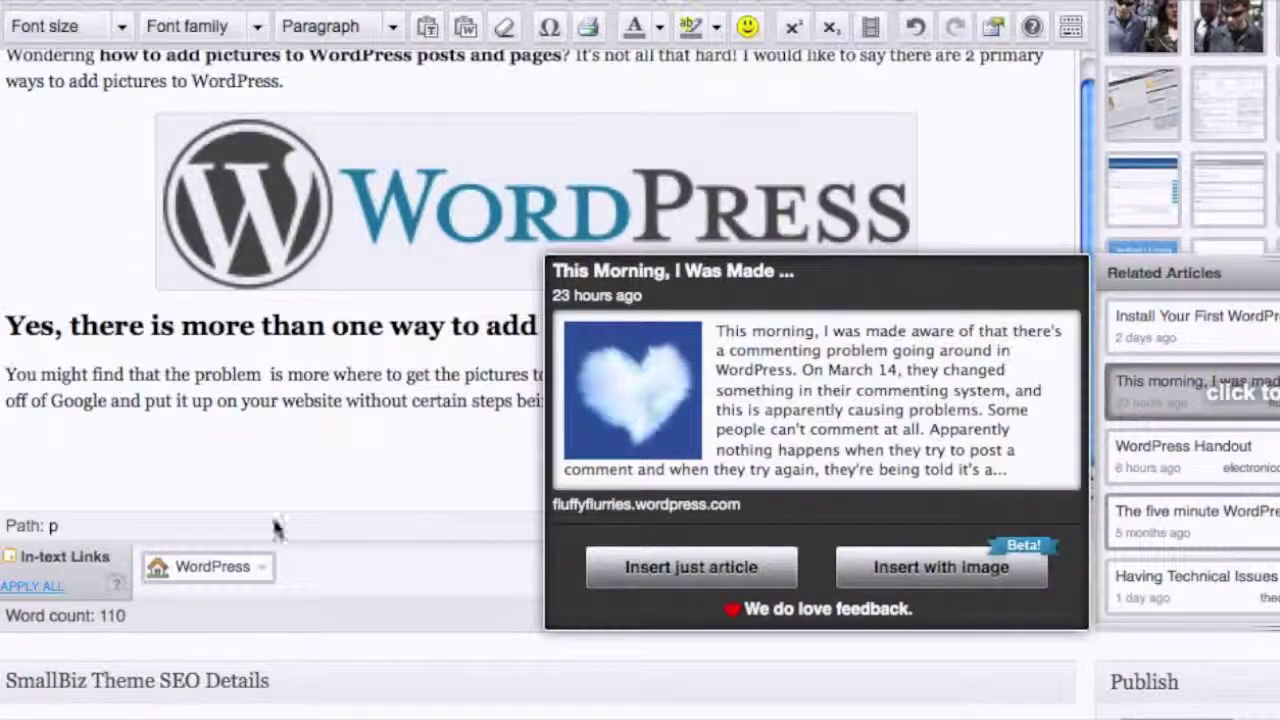
# - Delete the Zemanta badge image from the end of the post
pyautogui.click(290, 489)
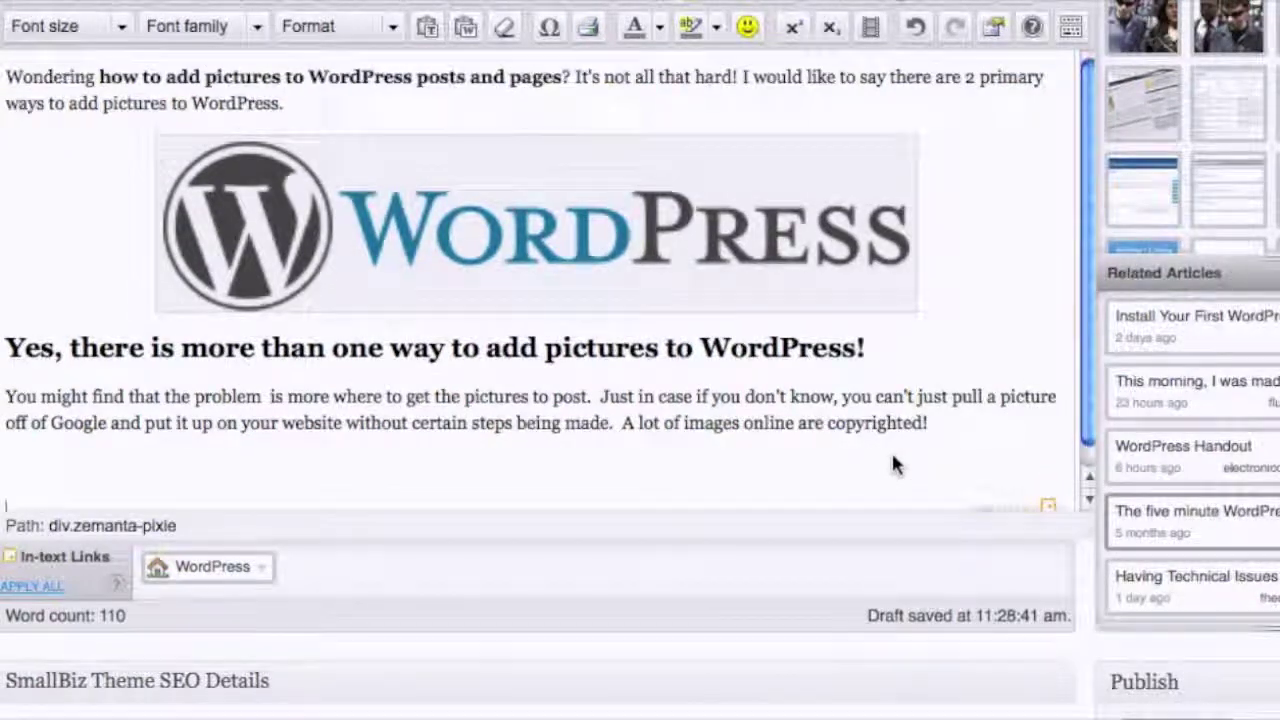
pyautogui.click(1001, 485)
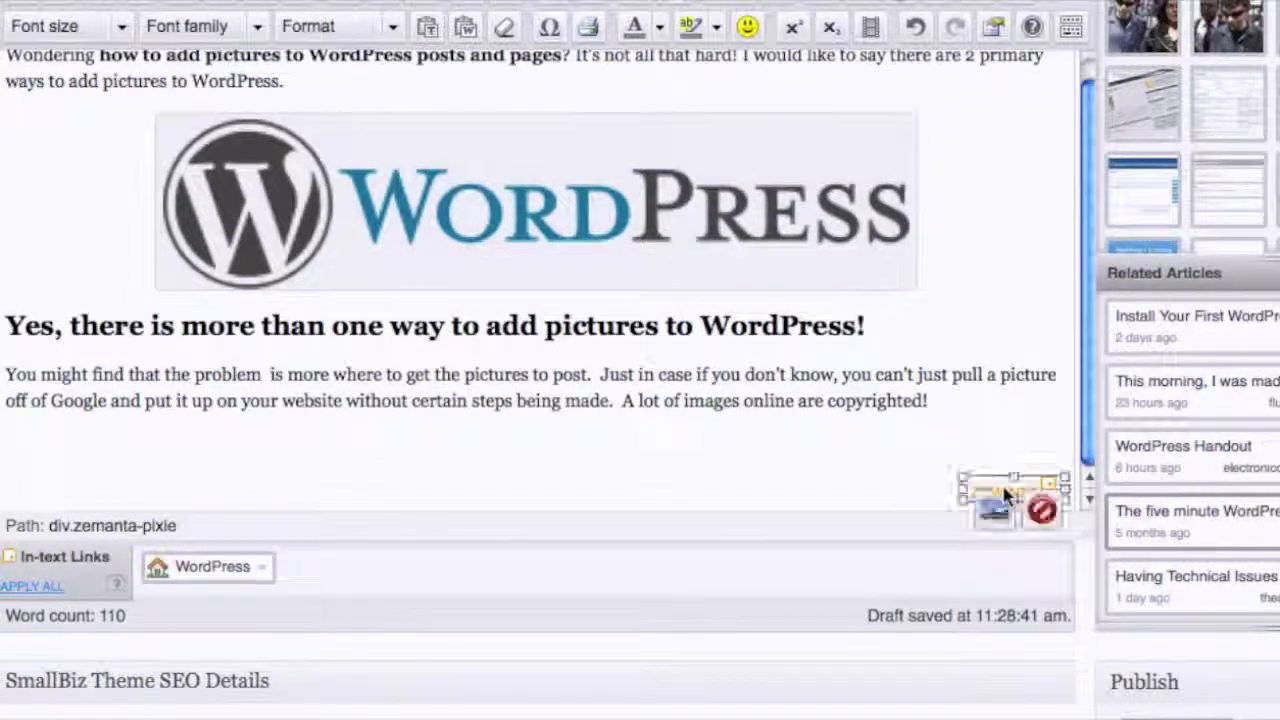
pyautogui.click(936, 418)
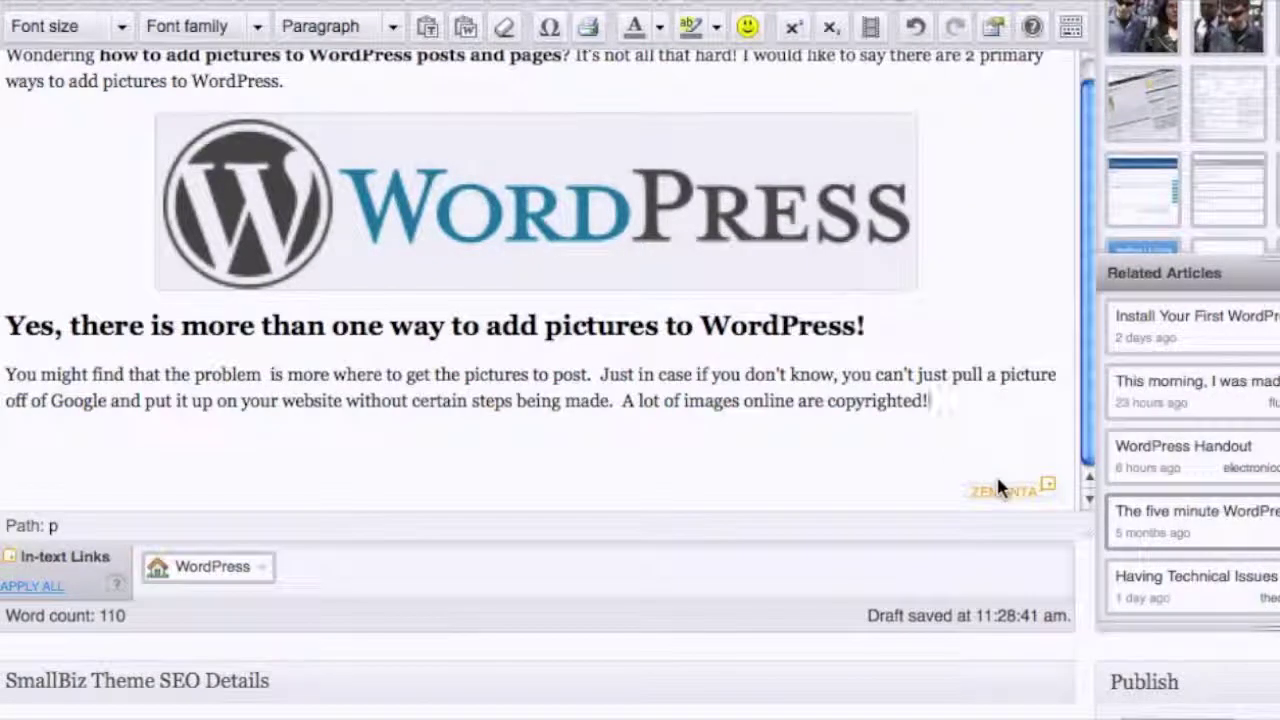
pyautogui.click(995, 478)
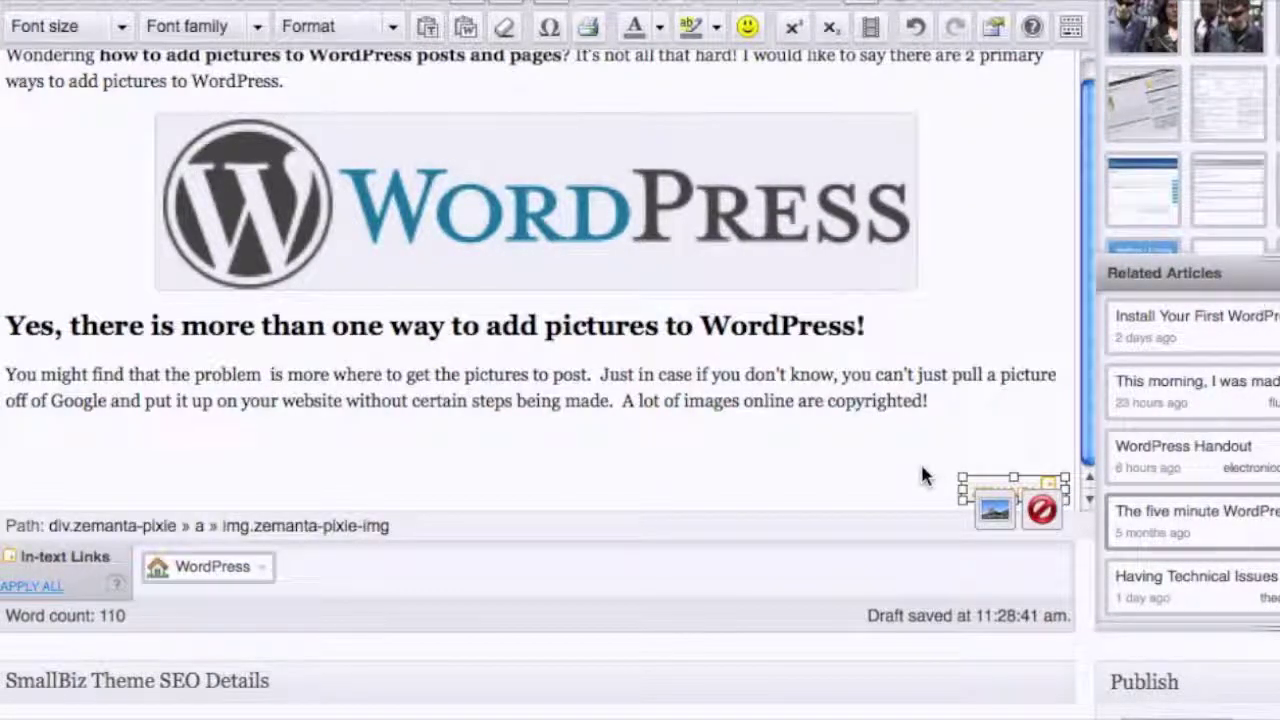
pyautogui.click(1041, 510)
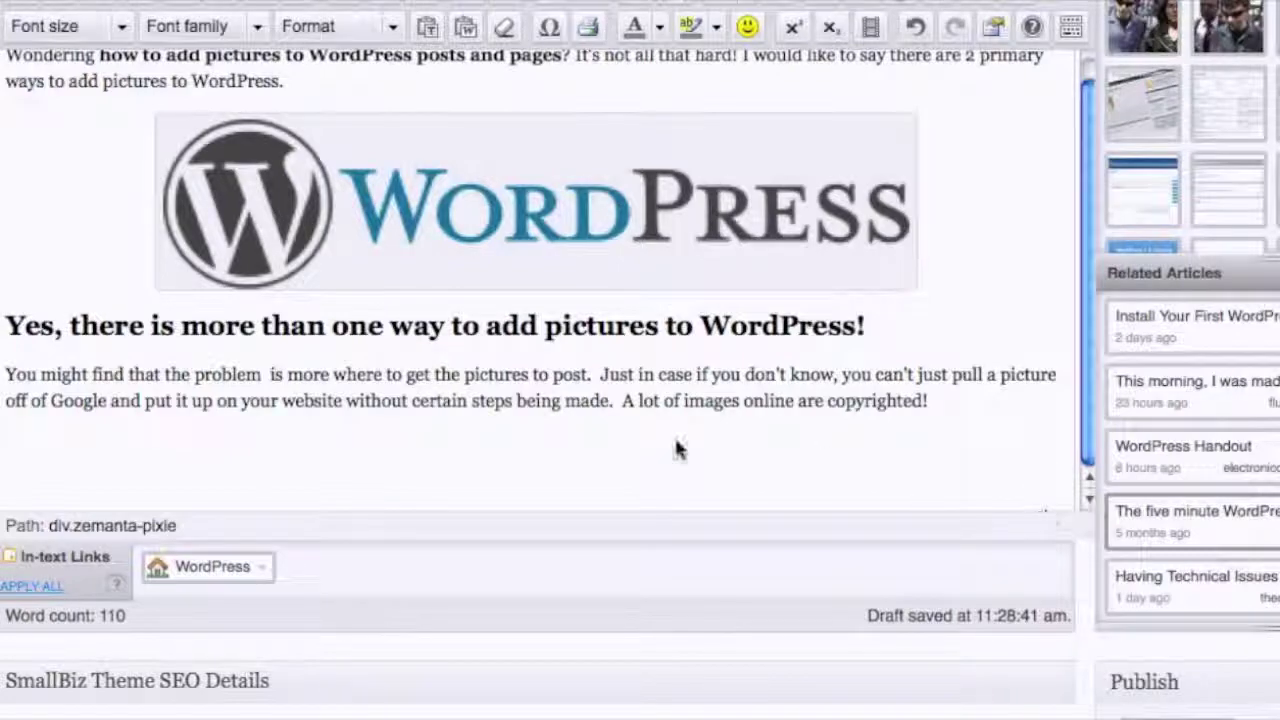
pyautogui.scroll(5, 630, 450)
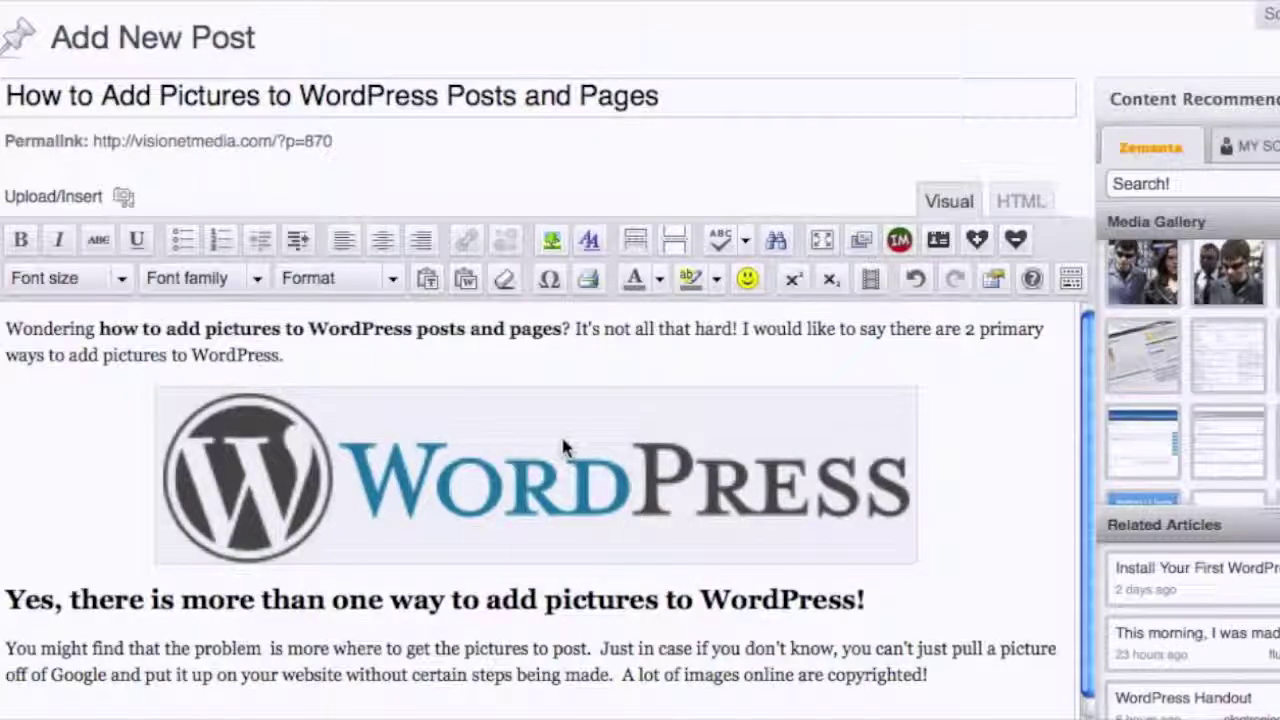
pyautogui.scroll(-10, 744, 386)
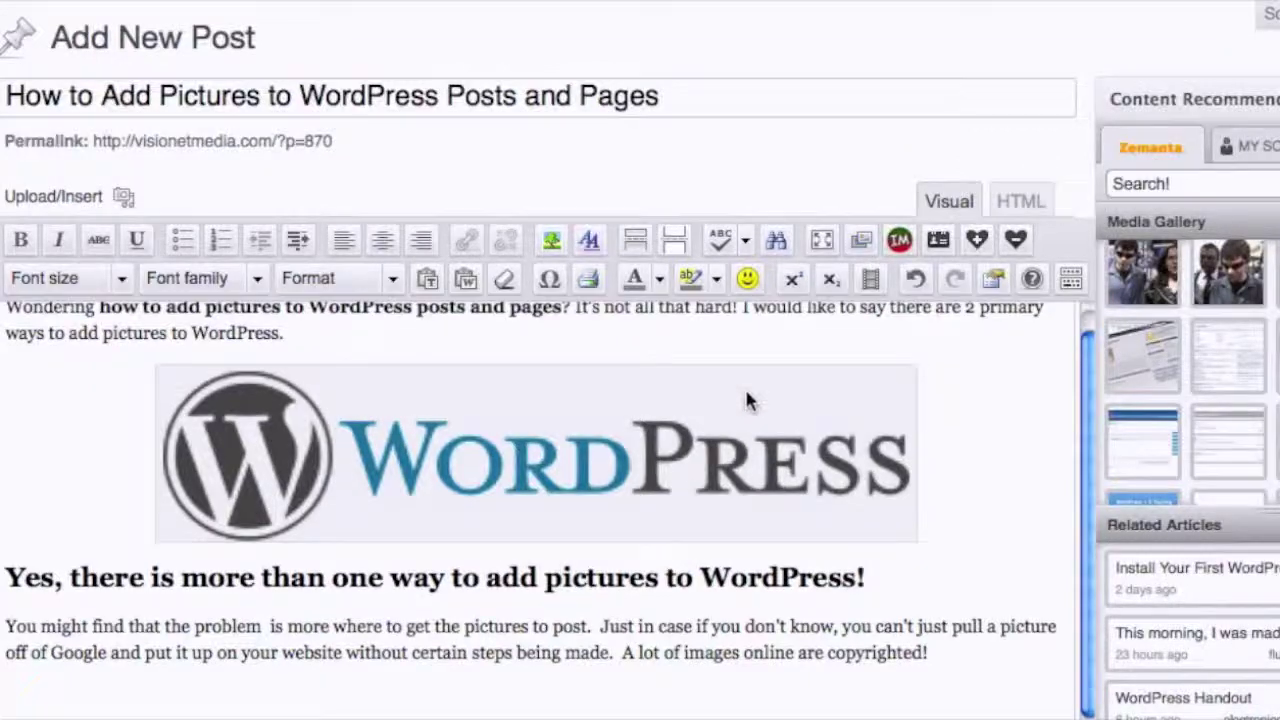
pyautogui.scroll(8, 905, 395)
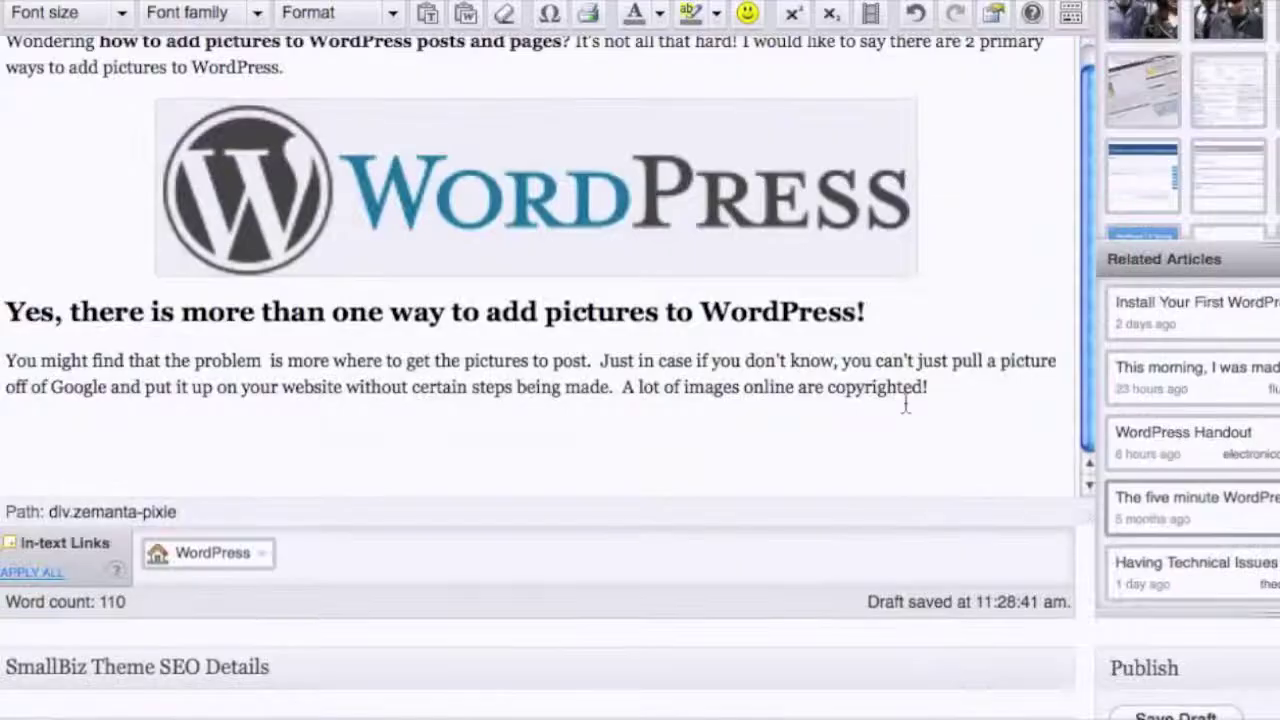
pyautogui.scroll(-8, 904, 398)
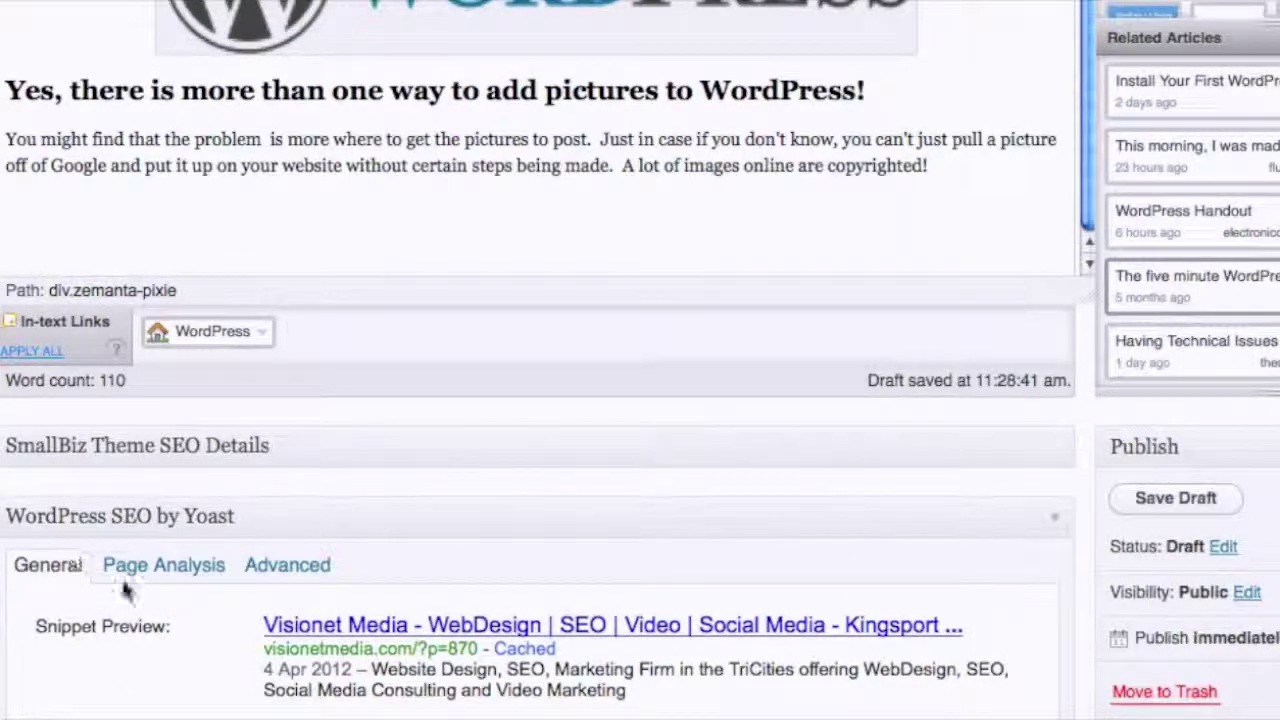
pyautogui.scroll(8, 771, 338)
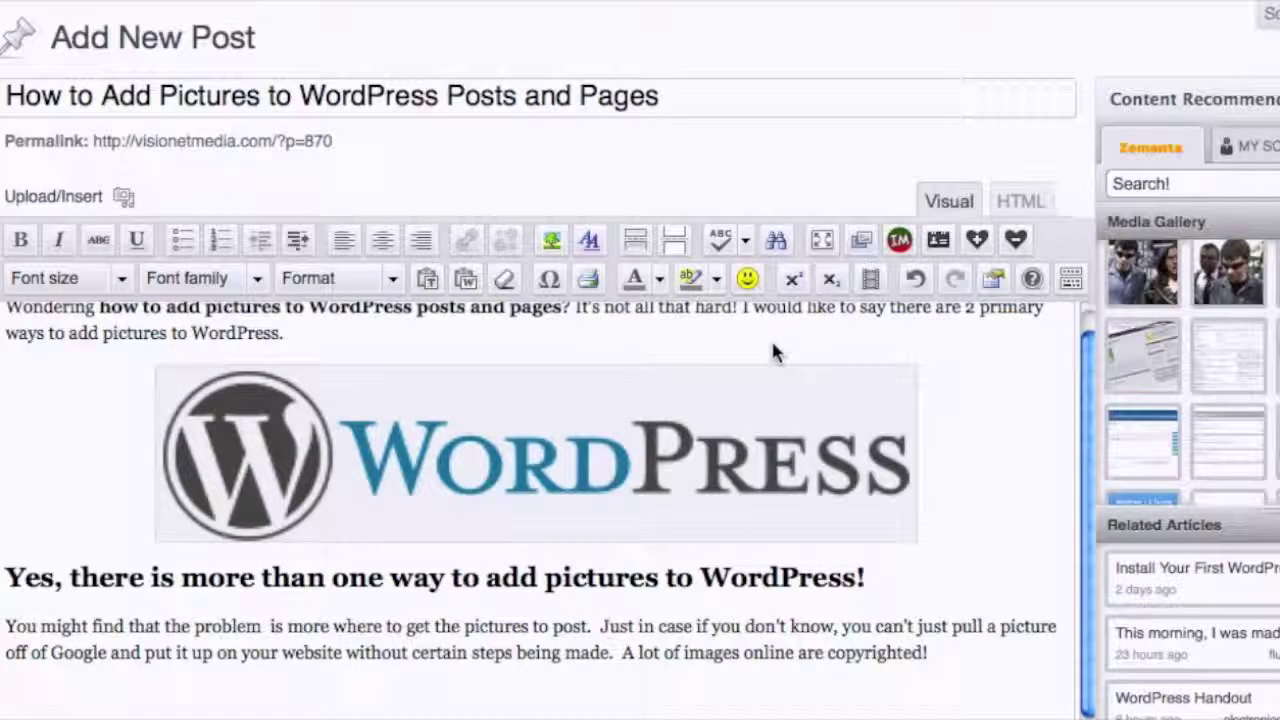